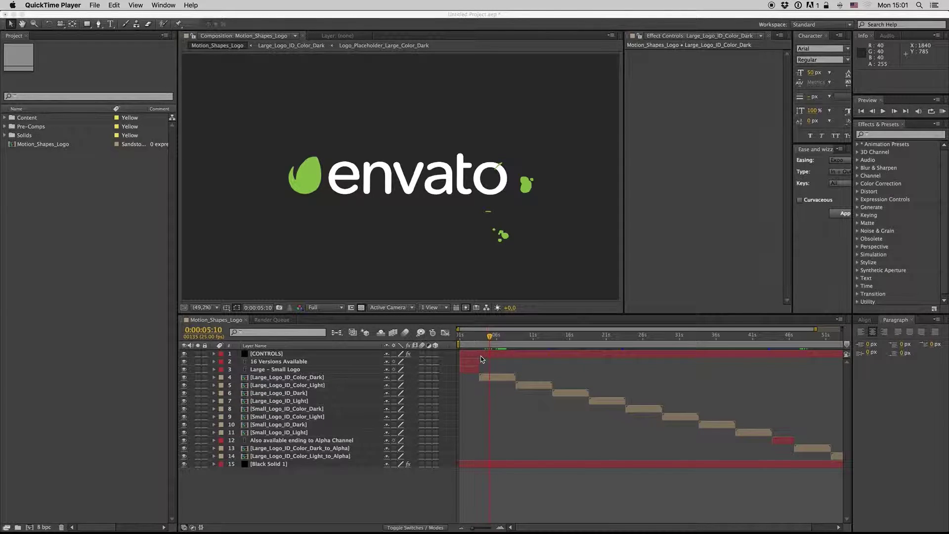
Select the CONTROLS layer, then the Large_Logo_ID_Color_Dark layer, in the timeline
left_click(502, 380)
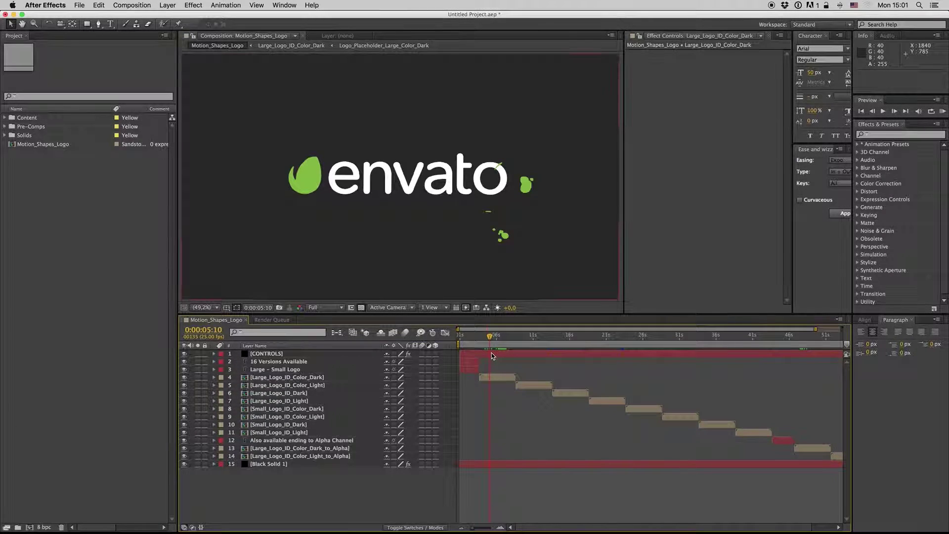
left_click(491, 354)
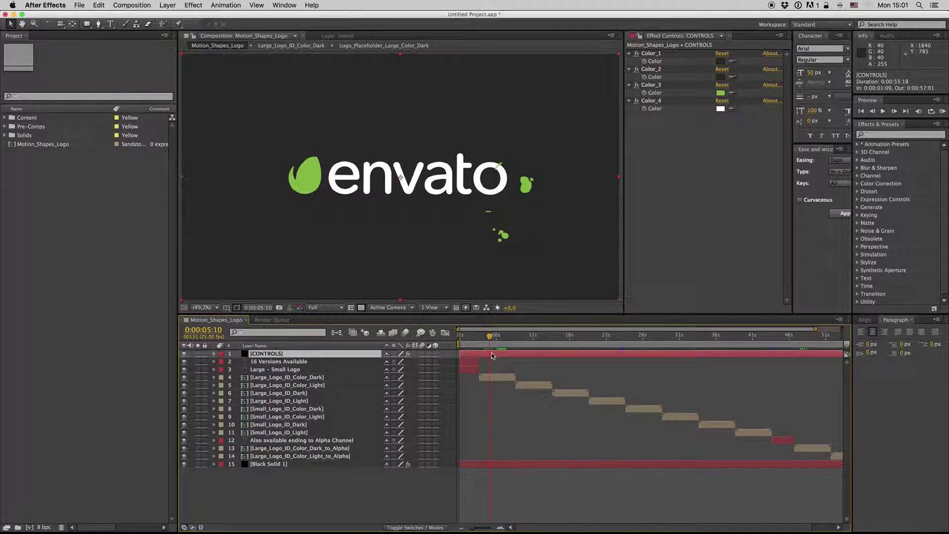
left_click(496, 377)
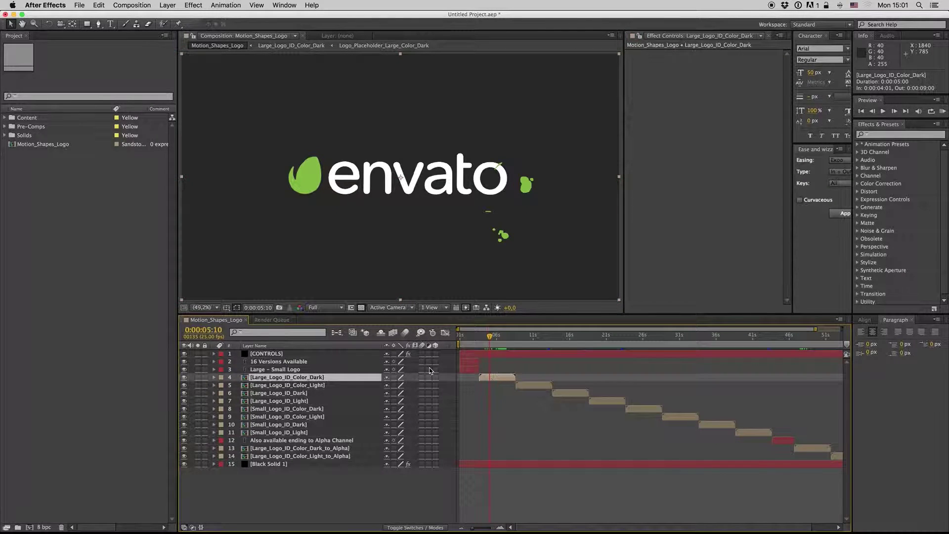
Expand Content > Logo_IDs > Large_Logo in the Project panel and select Large_Logo_ID_Color_Dark
left_click(4, 118)
left_click(14, 126)
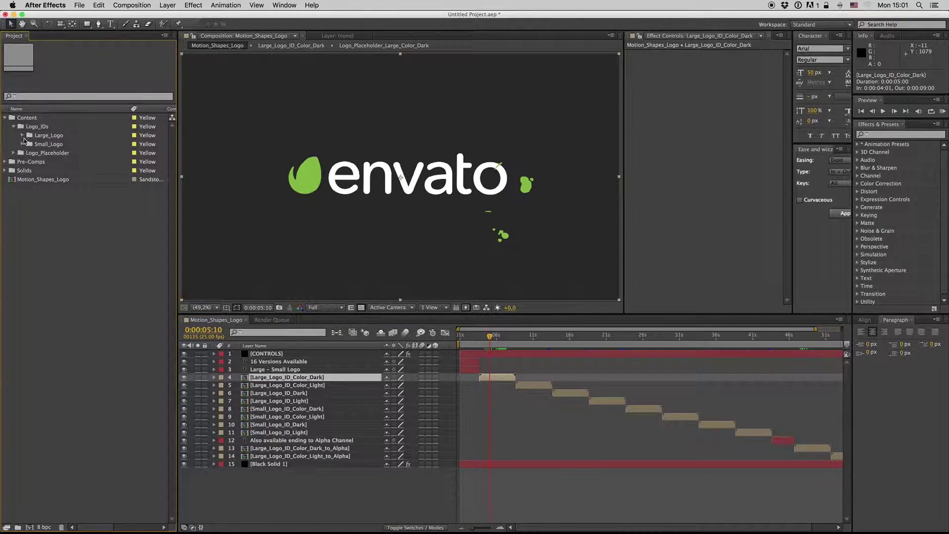
left_click(22, 135)
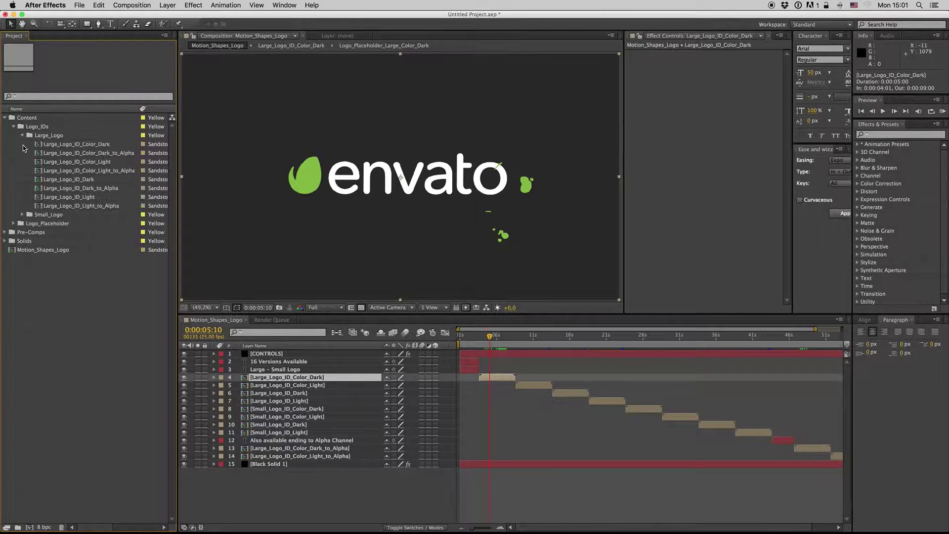
left_click(22, 215)
left_click(77, 144)
Open Large_Logo_ID_Color_Dark, reveal the placeholder layer's source and open Logo_Placeholder_Large_Color_Dark
double_click(99, 149)
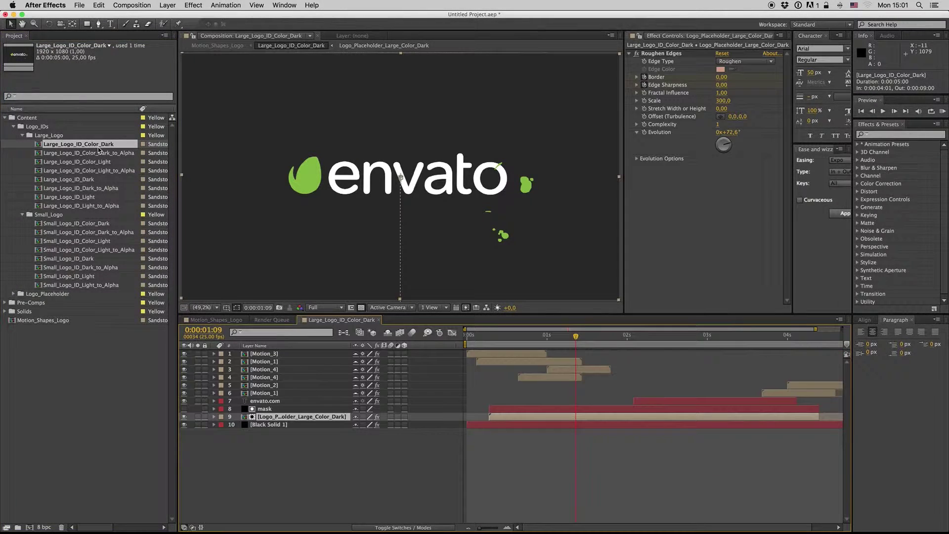
left_click(569, 420)
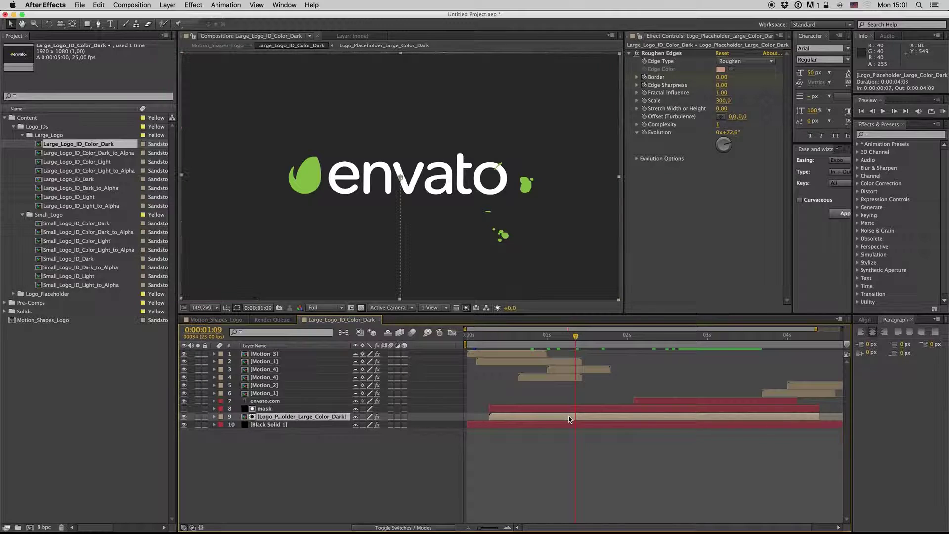
right_click(303, 420)
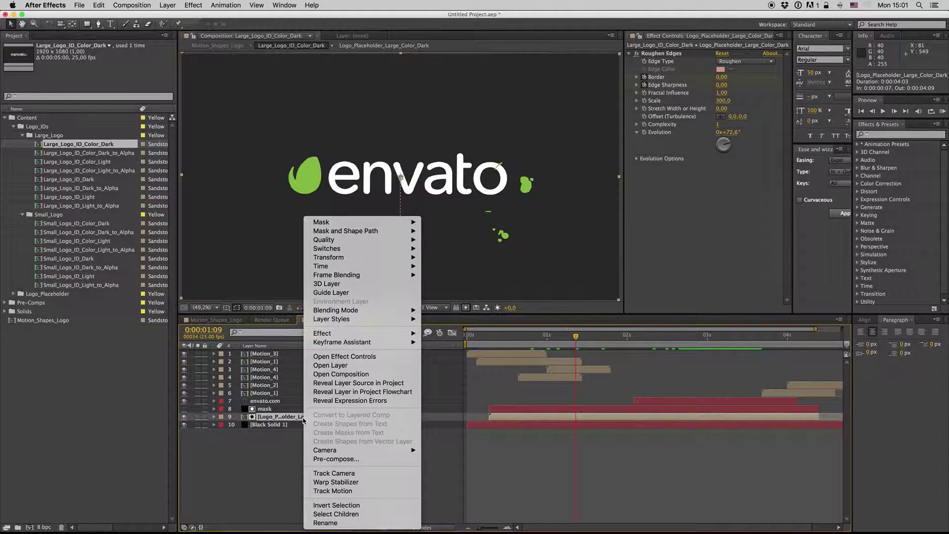
left_click(337, 384)
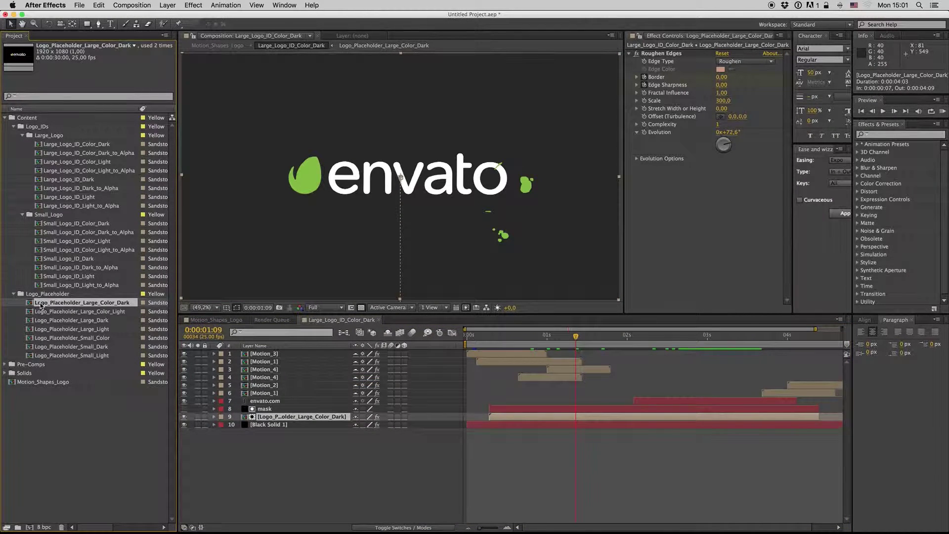
double_click(68, 308)
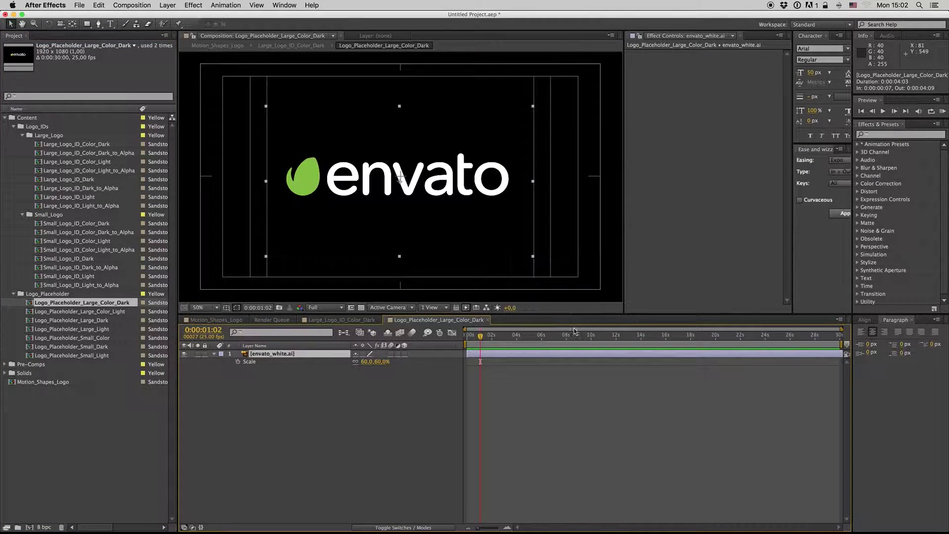
Select the envato_white.ai logo layer, toggling the transparency grid on and back off
left_click(501, 353)
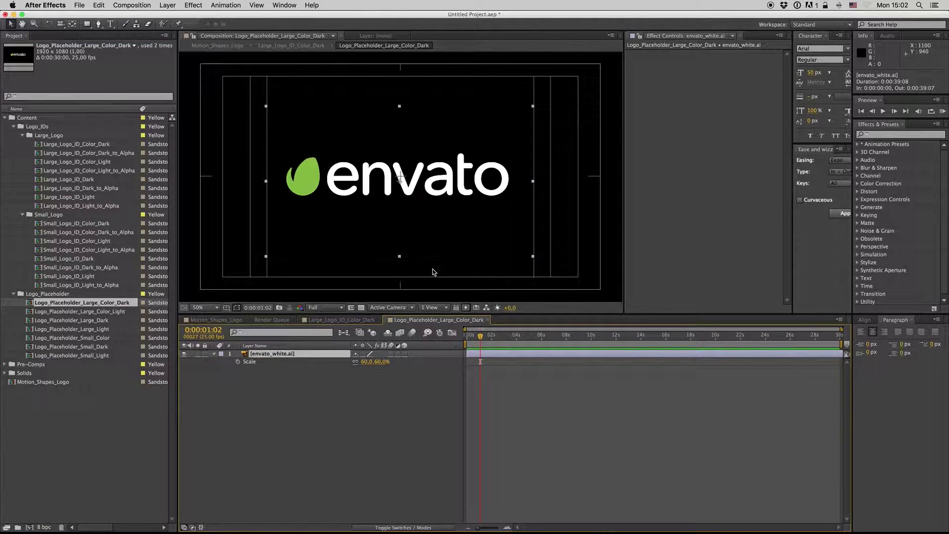
left_click(213, 354)
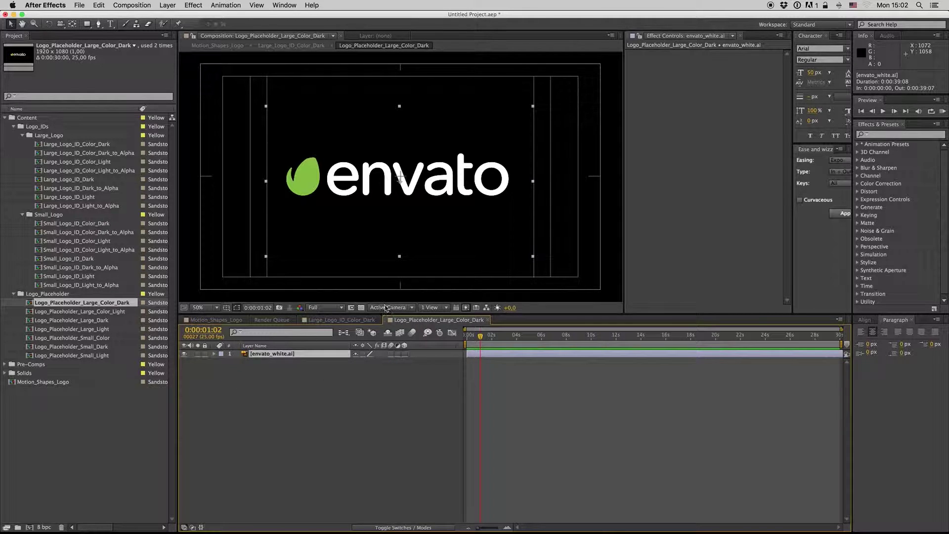
left_click(361, 308)
left_click(361, 307)
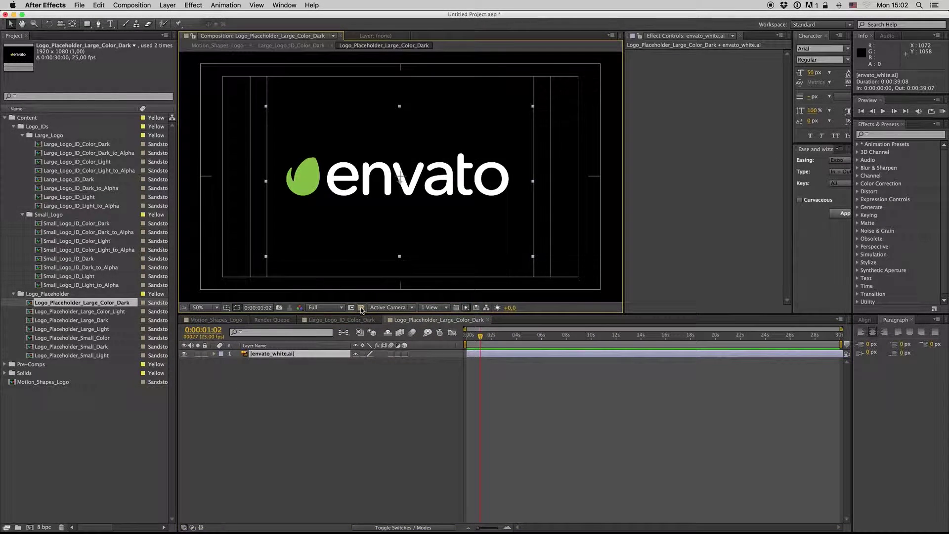
left_click(278, 354)
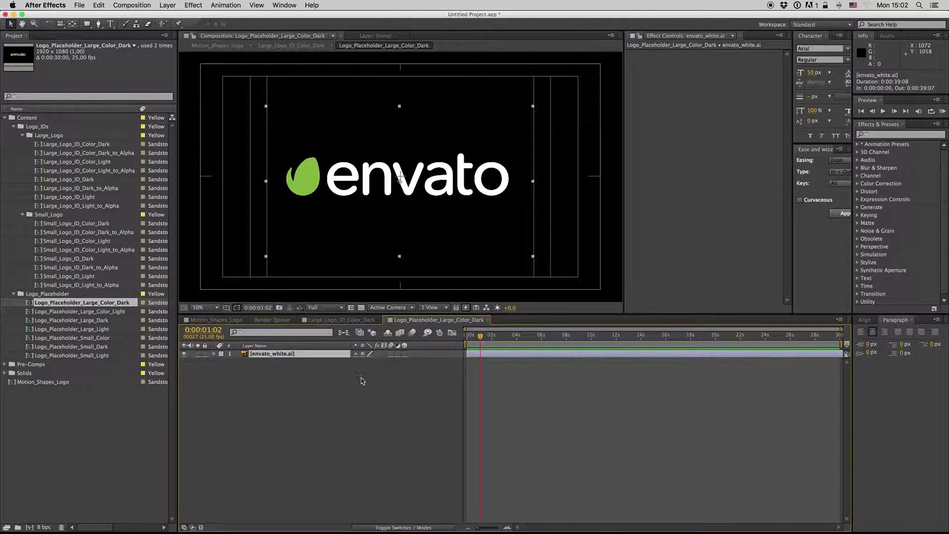
left_click(295, 384)
left_click(271, 354)
Try scaling the envato logo to 79%, then undo back to 60%
key("s")
left_click_drag(365, 362, 371, 364)
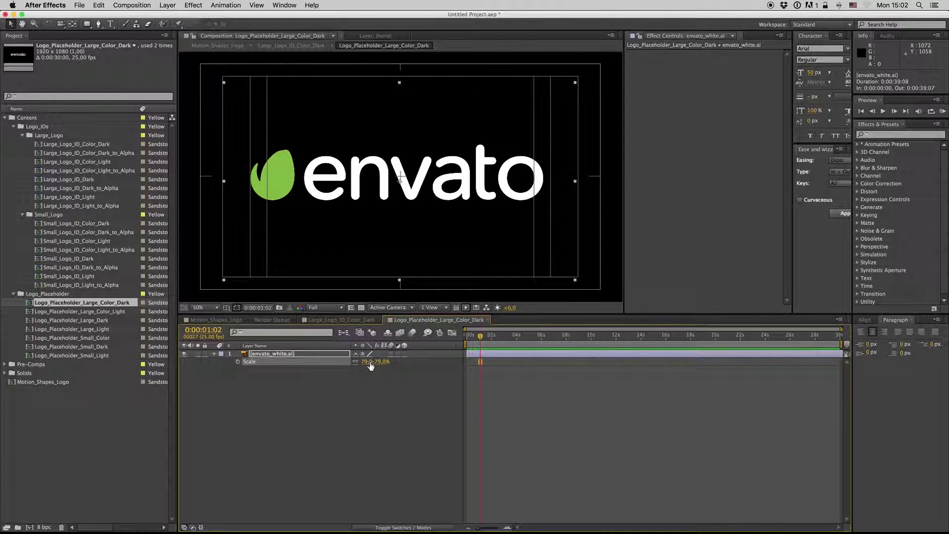
key("super+z")
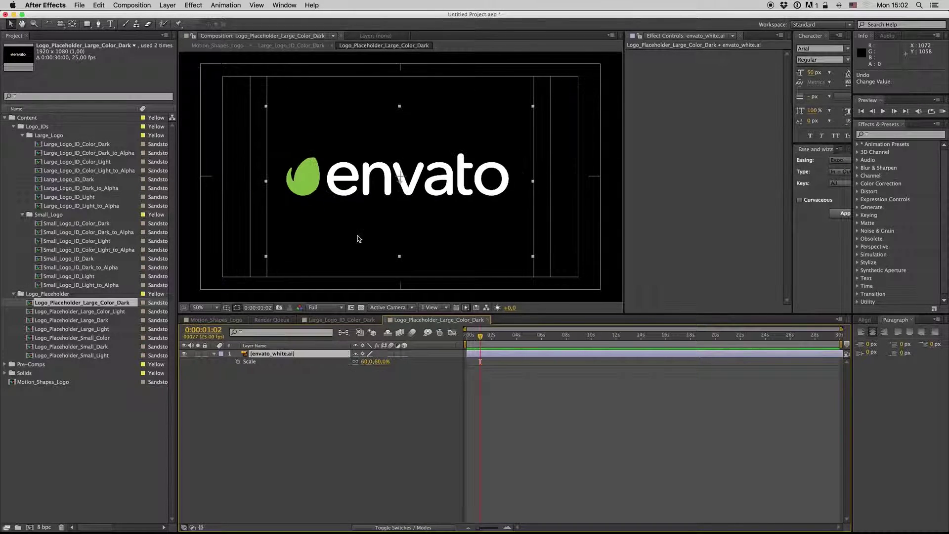
left_click(542, 155)
Close the Logo_Placeholder_Large_Color_Dark and Large_Logo_ID_Color_Dark timelines
left_click(488, 320)
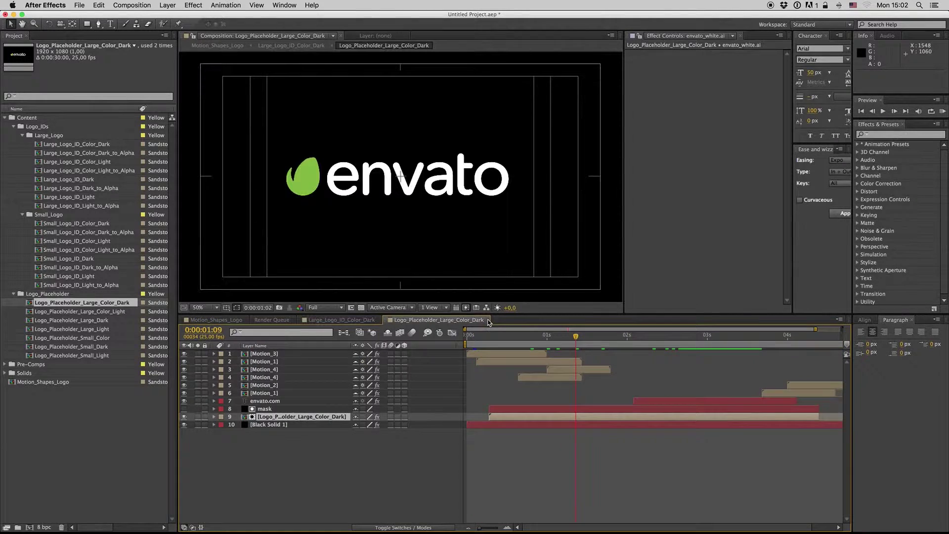
left_click(598, 477)
left_click(575, 417)
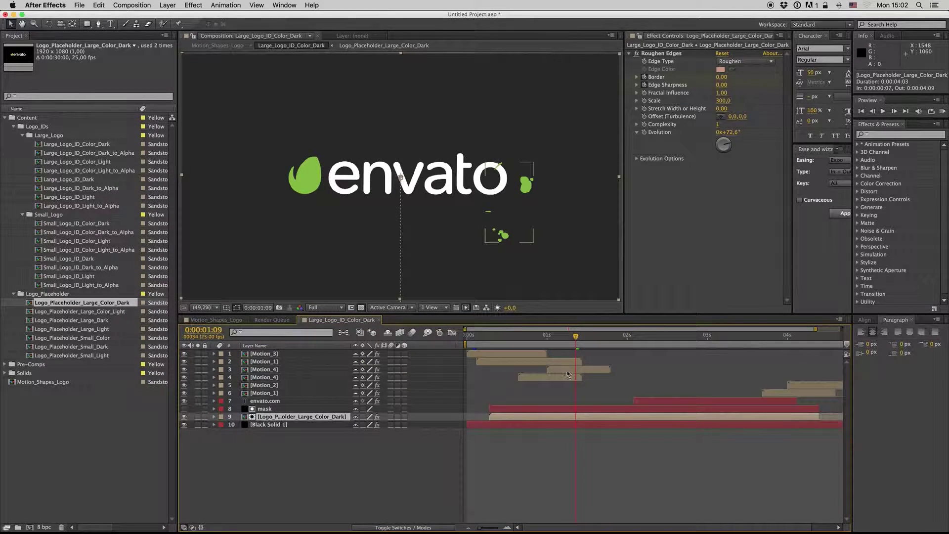
left_click(379, 322)
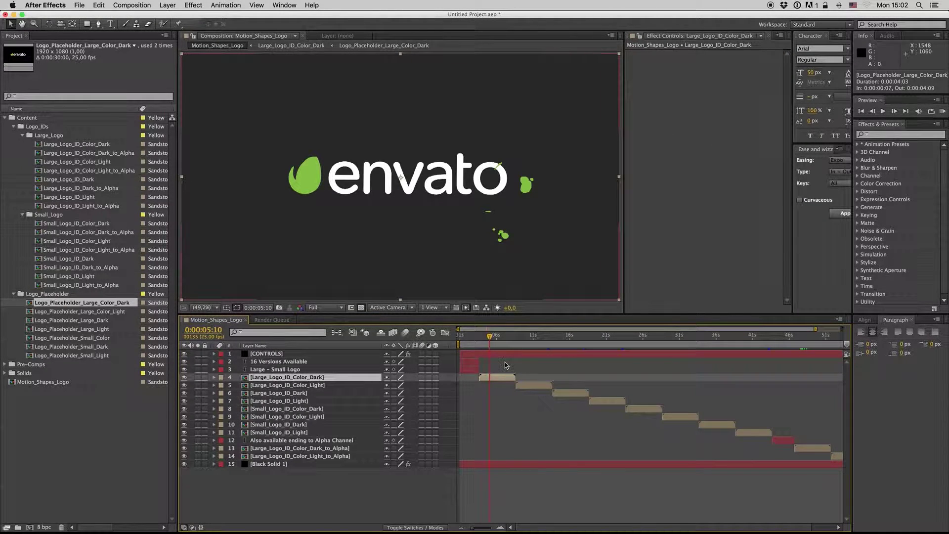
Set the CONTROLS layer's Color_3 to orange D86512 and preview from the envato.com frame
left_click(506, 362)
left_click(505, 354)
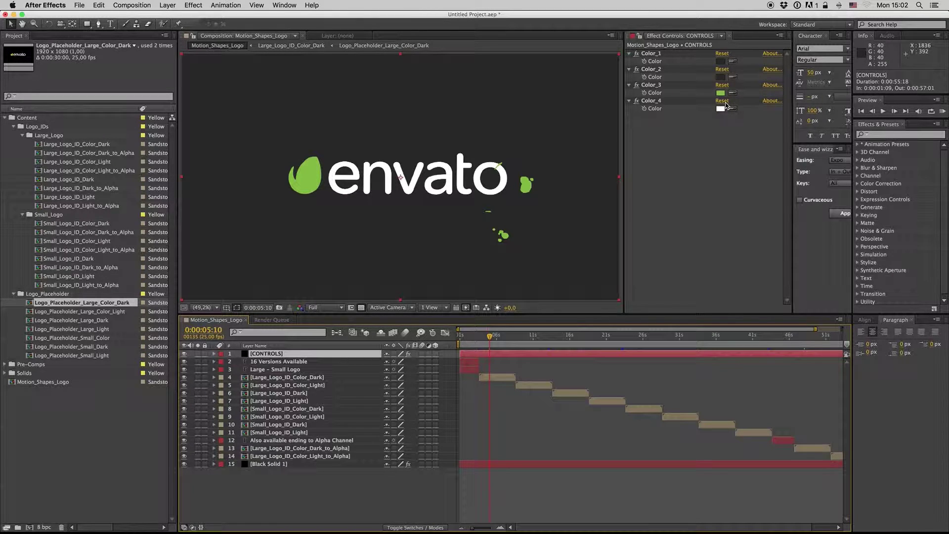
left_click(648, 85)
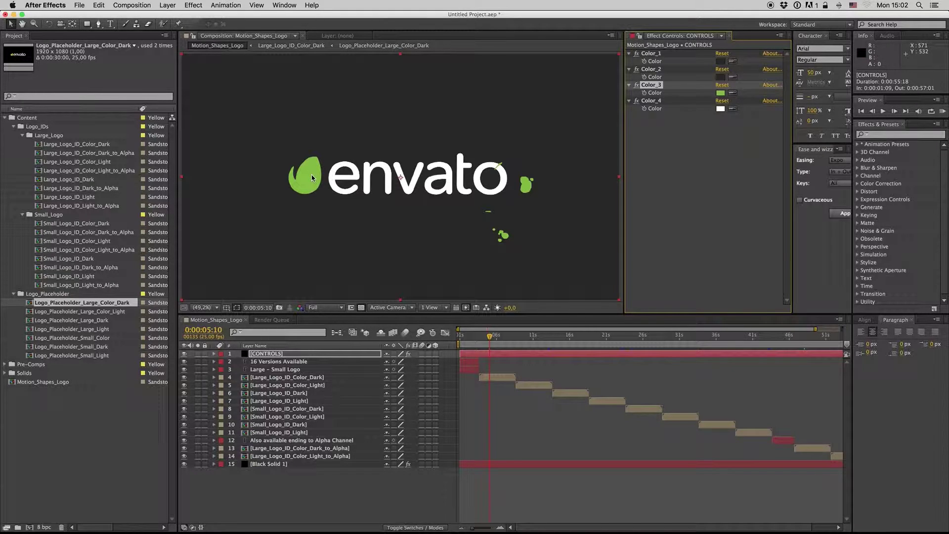
left_click(721, 93)
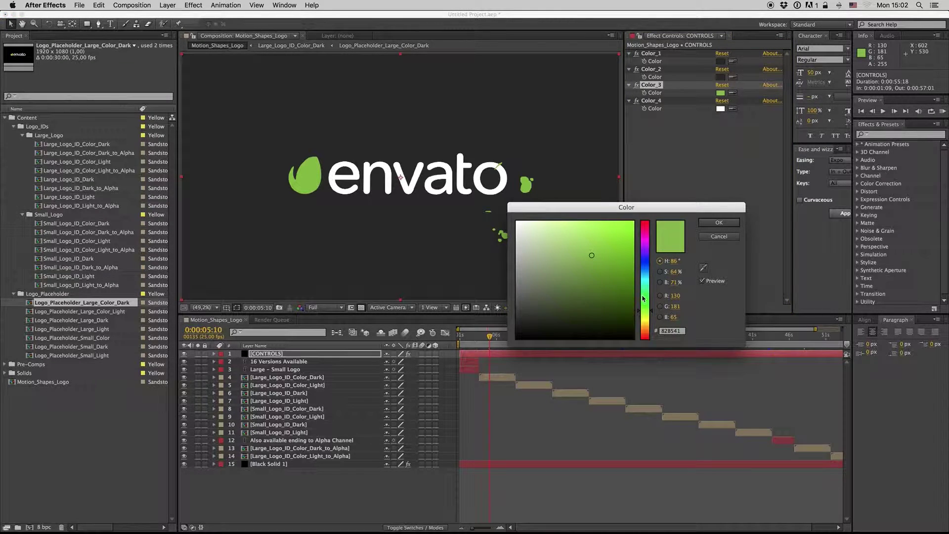
left_click(645, 331)
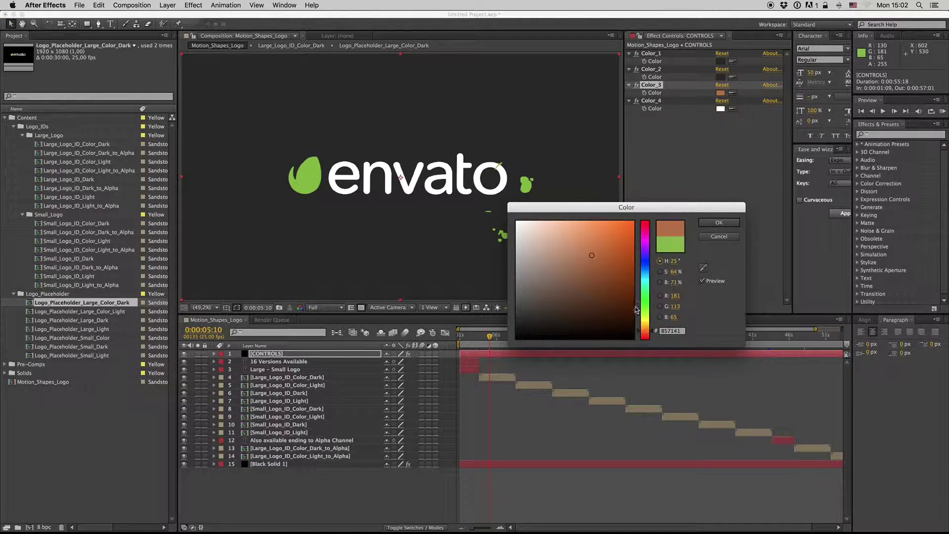
left_click(625, 237)
left_click(720, 223)
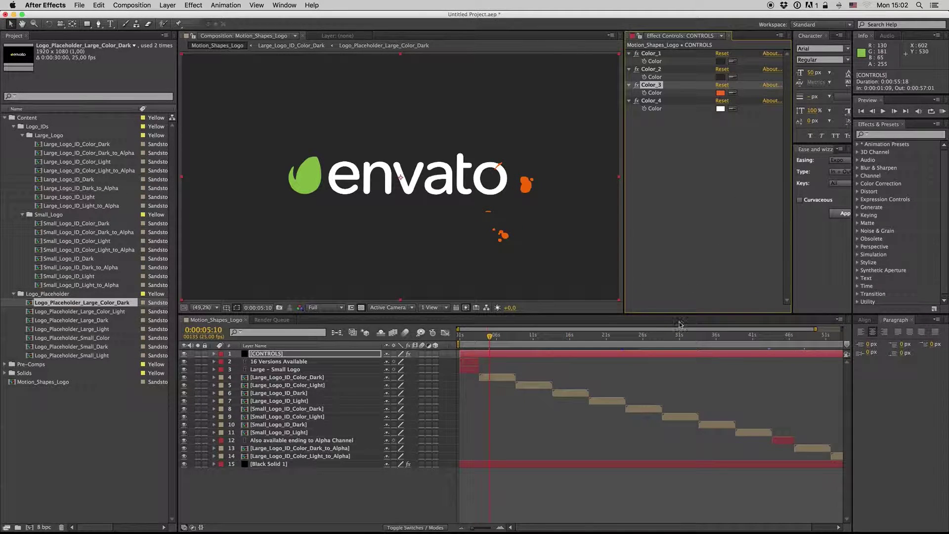
mouse_move(482, 337)
left_mouse_down()
mouse_move(472, 337)
mouse_move(502, 338)
mouse_move(483, 338)
left_mouse_up()
key("space")
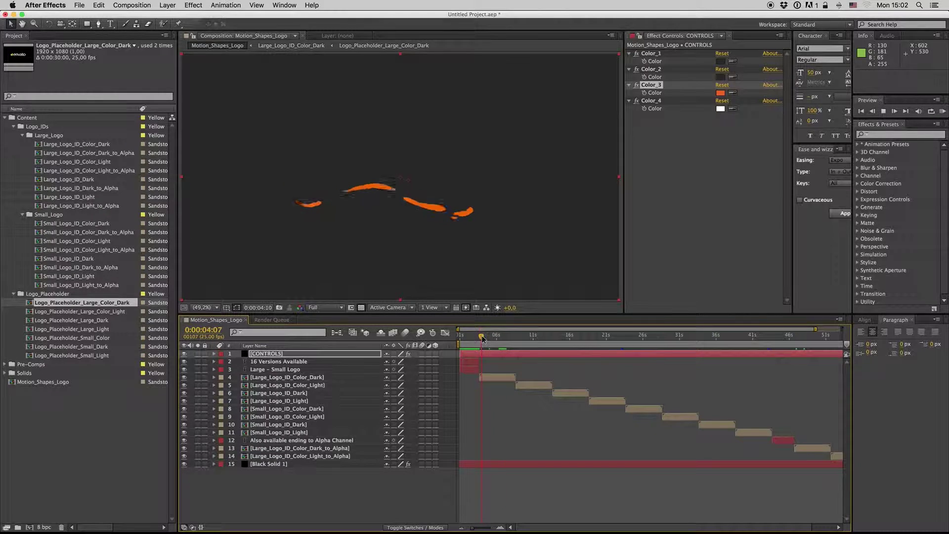
Scrub through the logo build to the envato.com ending, then select Large_Logo_ID_Color_Dark_to_Alpha
left_click_drag(483, 337, 491, 338)
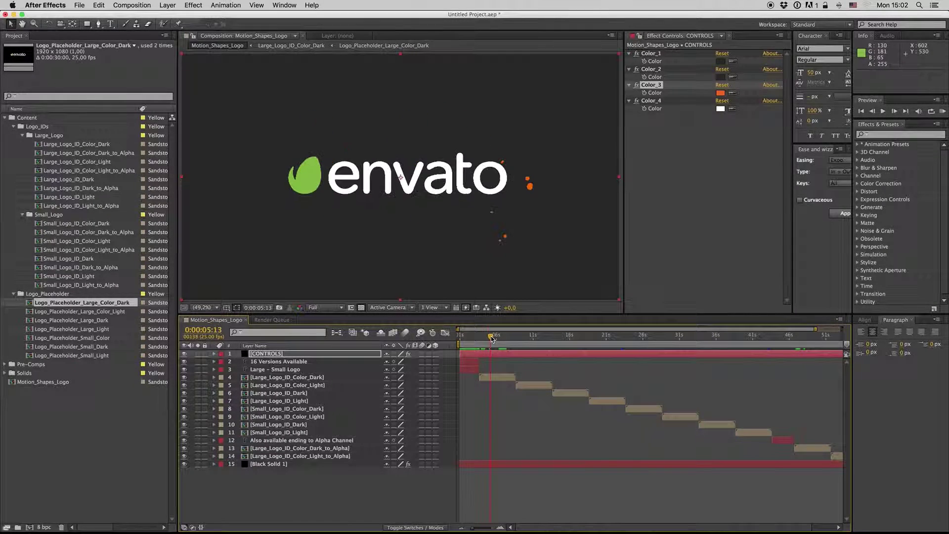
left_click(521, 336)
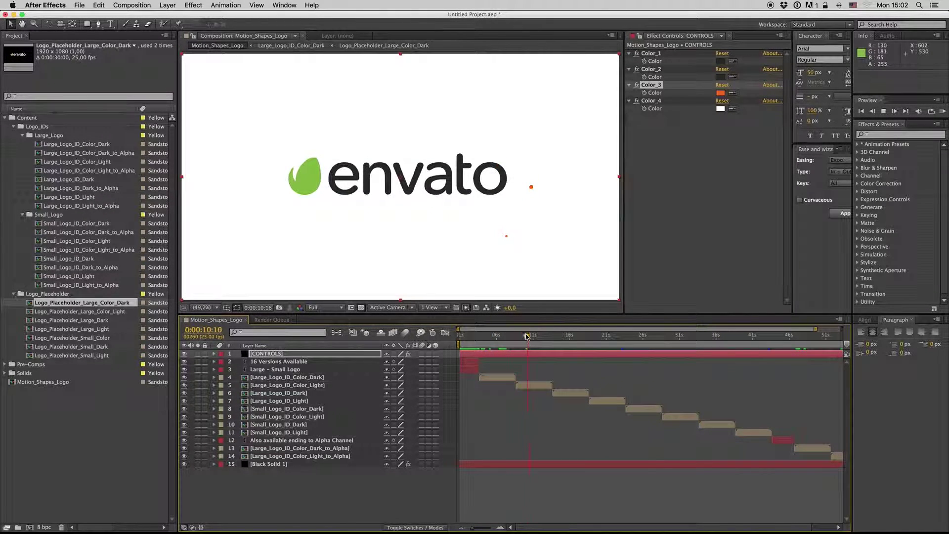
left_click_drag(519, 337, 609, 339)
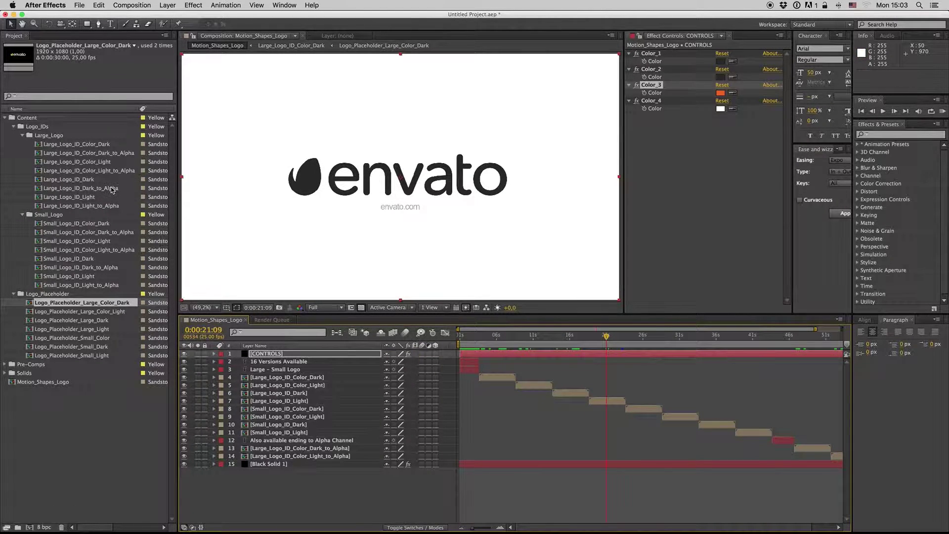
left_click(105, 154)
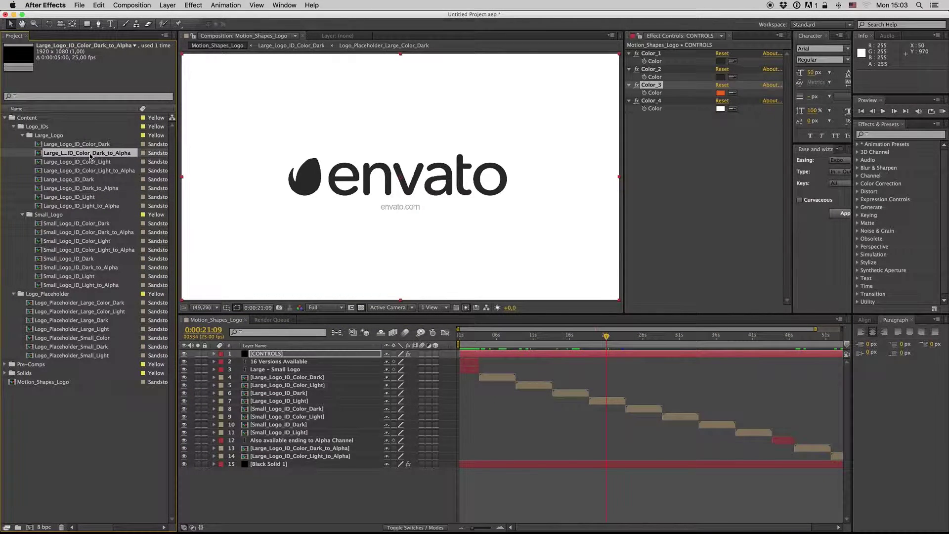
double_click(91, 155)
left_click_drag(782, 338, 771, 349)
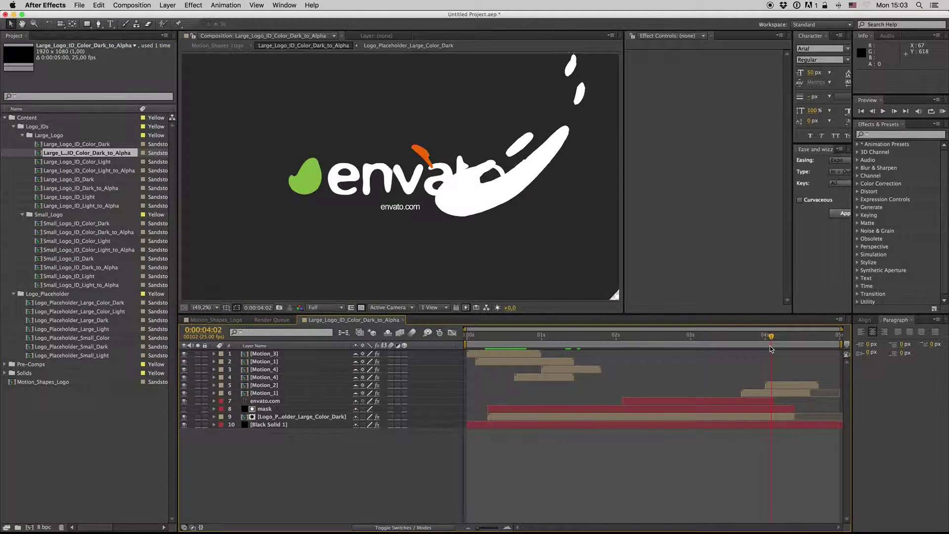
key("space")
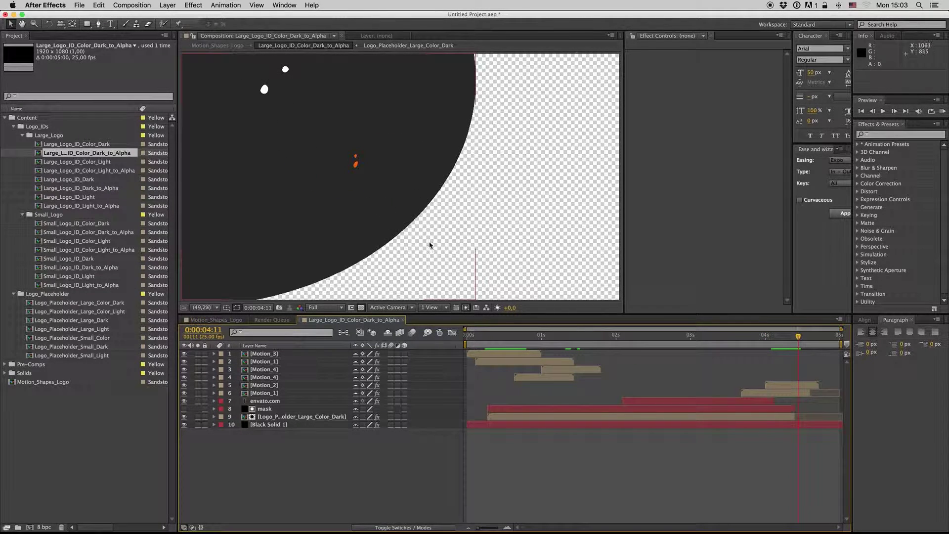
left_click_drag(798, 352, 772, 352)
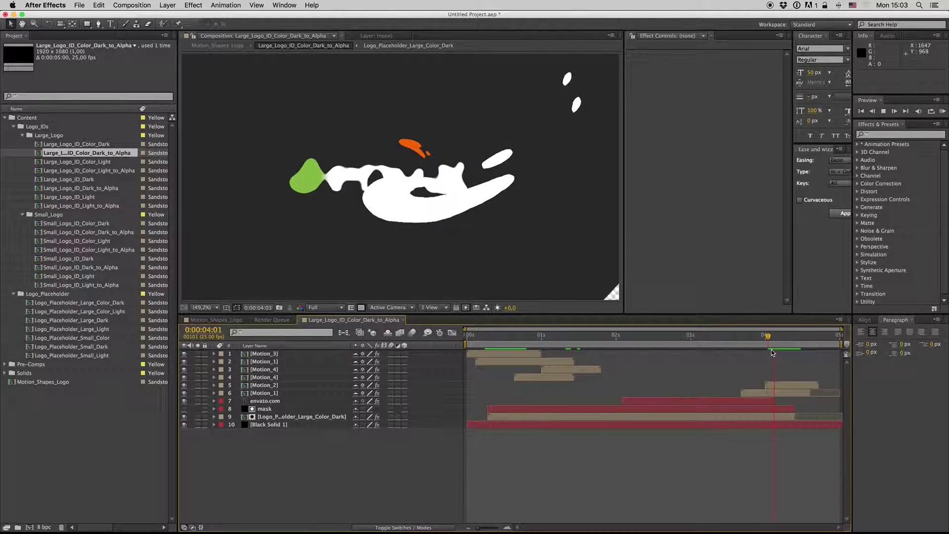
key("space")
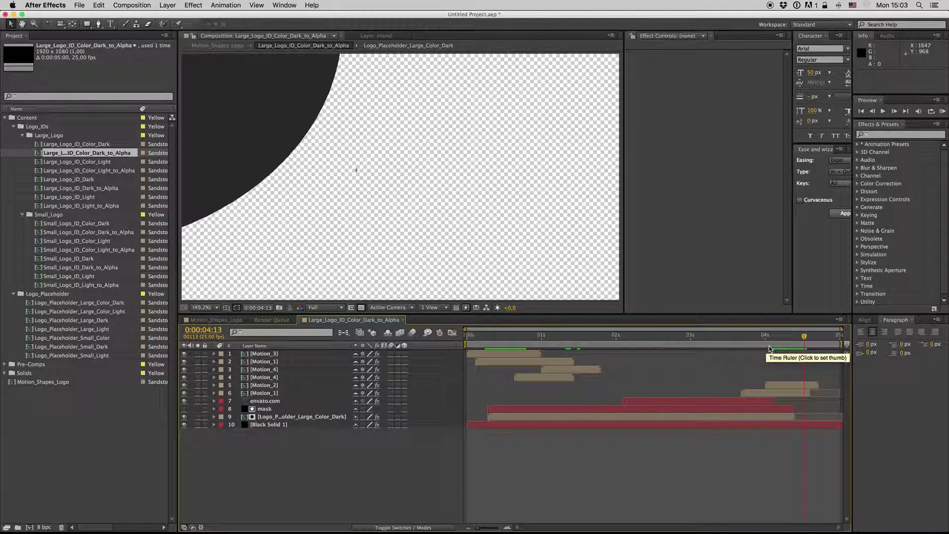
key("Page_Down")
key("Page_Down")
key("Page_Down")
key("Page_Down")
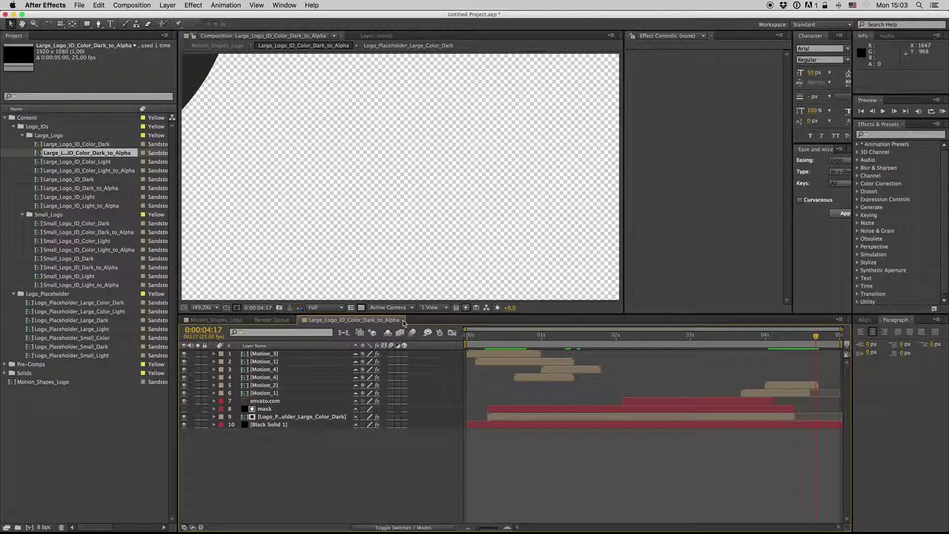
left_click(403, 320)
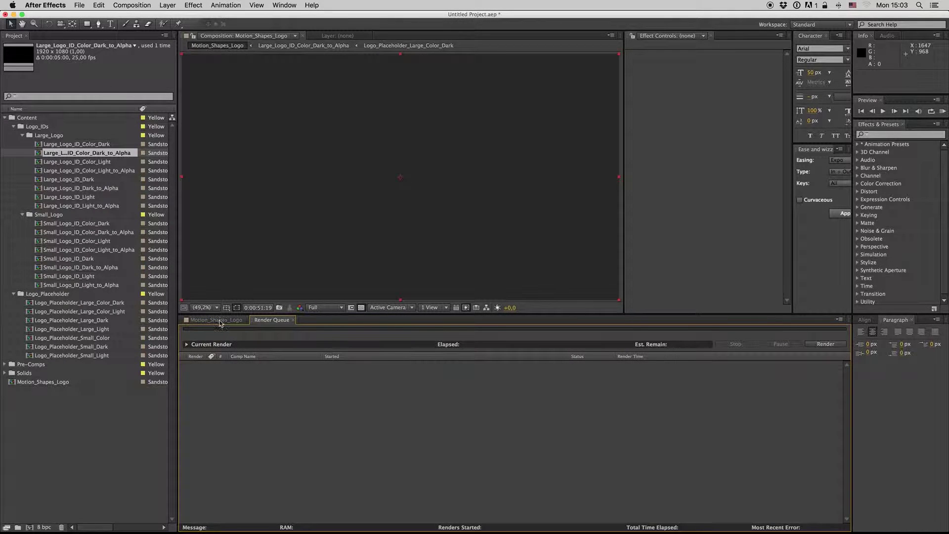
left_click(811, 335)
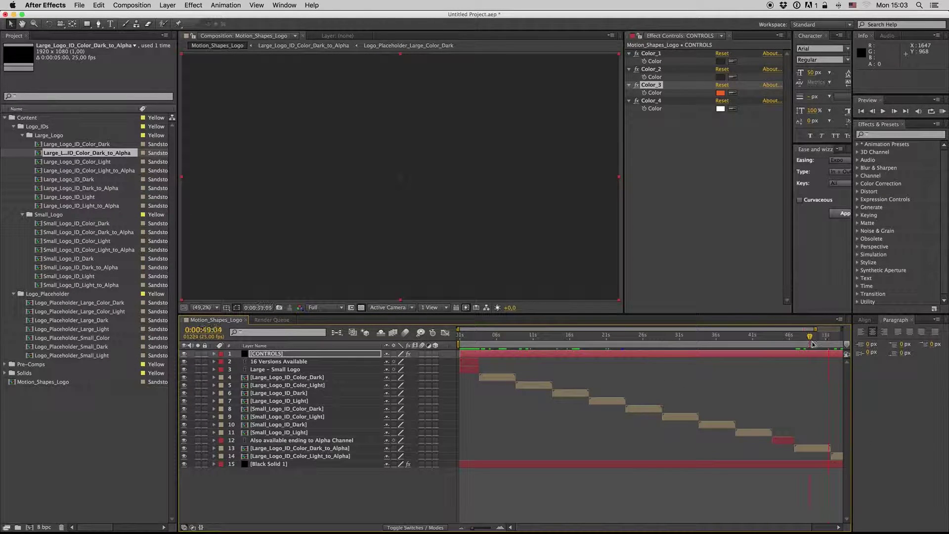
double_click(811, 448)
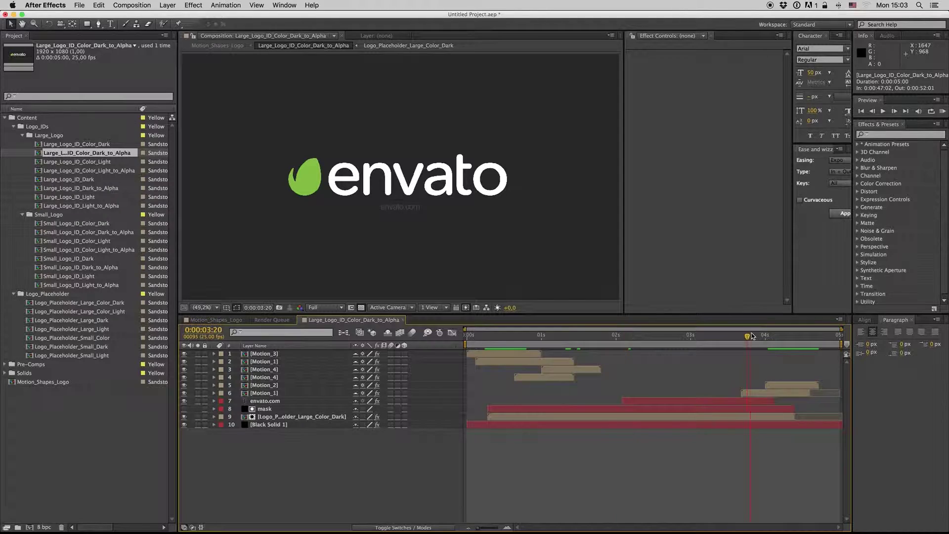
left_click(798, 336)
Add the comp to the render queue with QuickTime output using the PNG codec
left_click(128, 6)
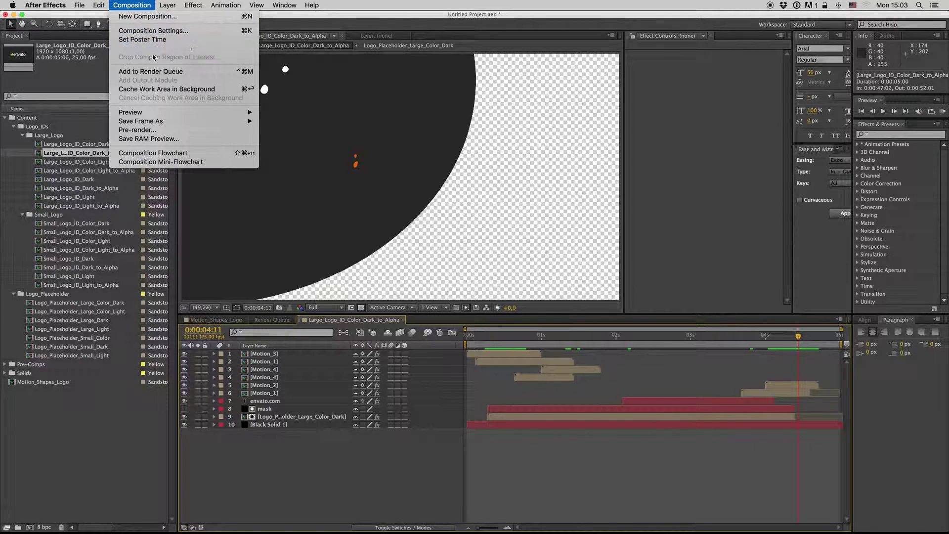
left_click(149, 68)
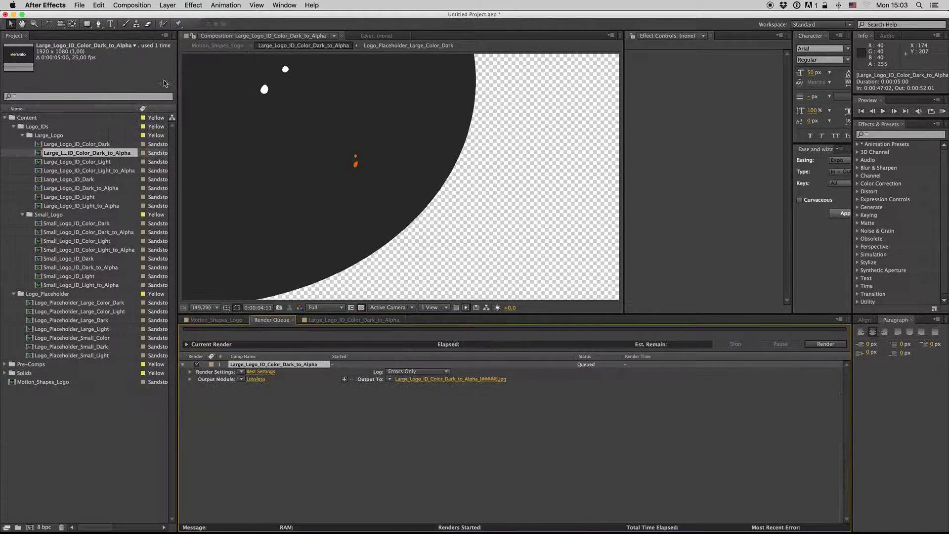
left_click(256, 379)
left_click(514, 127)
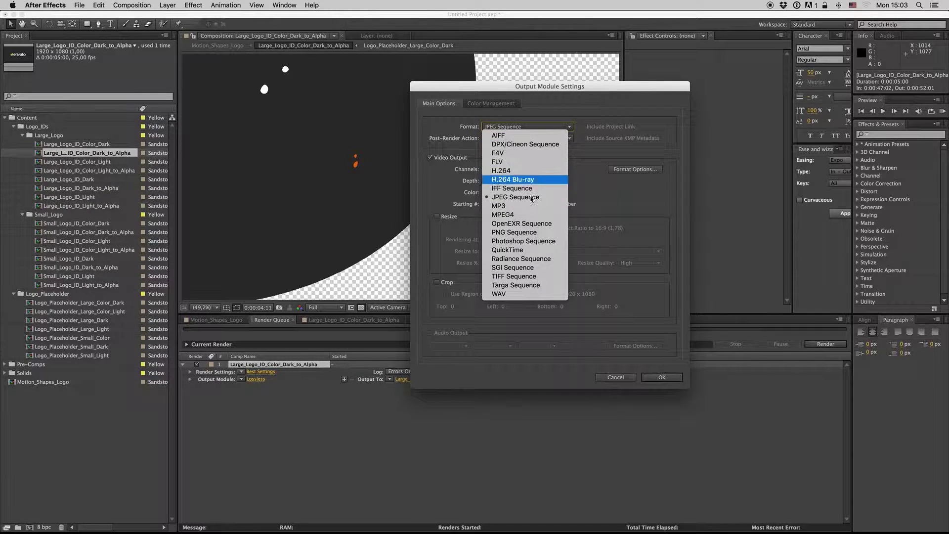
left_click(536, 248)
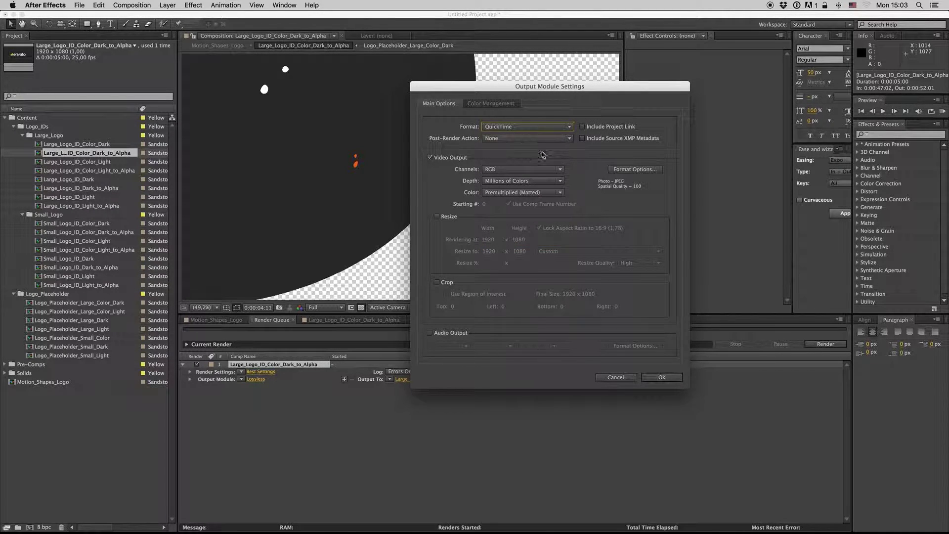
left_click(635, 169)
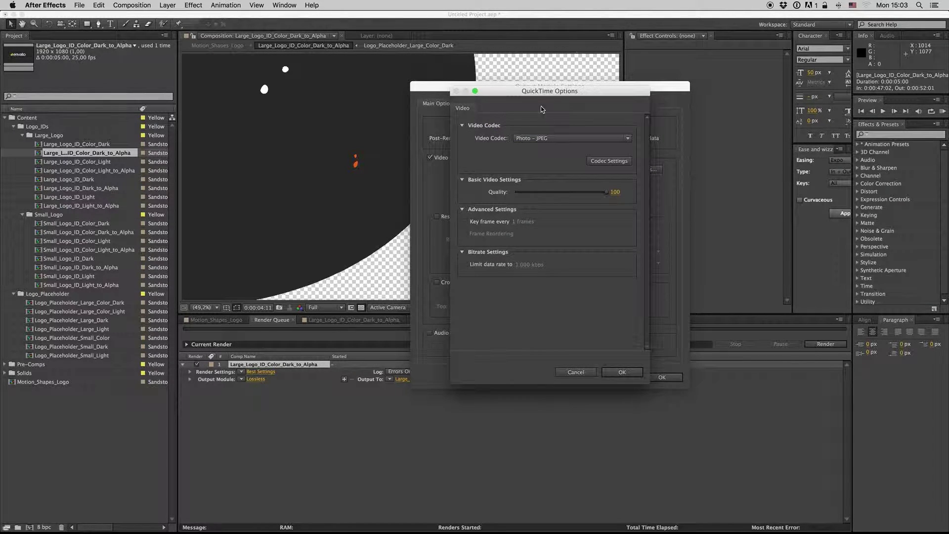
left_click_drag(531, 94, 700, 97)
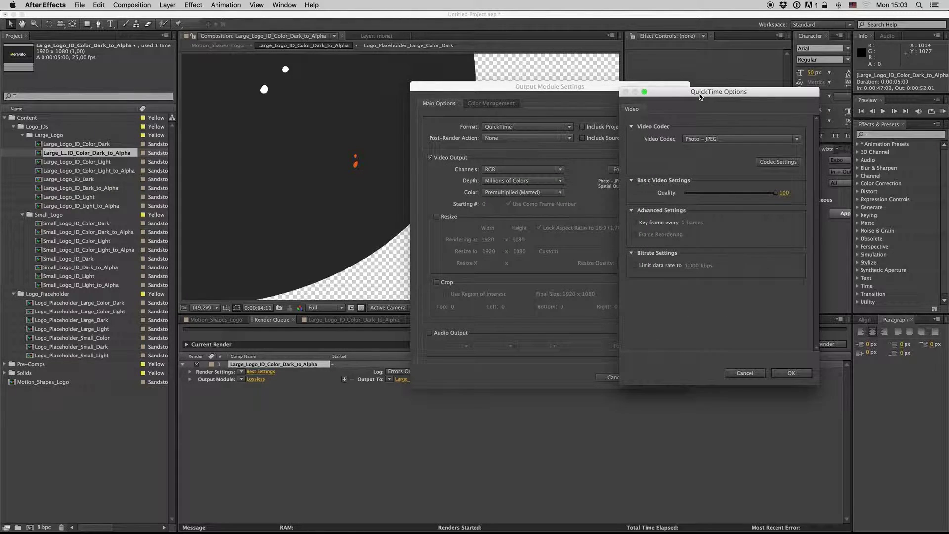
left_click(719, 138)
left_click(726, 390)
left_click(791, 374)
Set channels to RGB + Alpha, colour to Straight (Unmatted), enable audio, and confirm
left_click(519, 193)
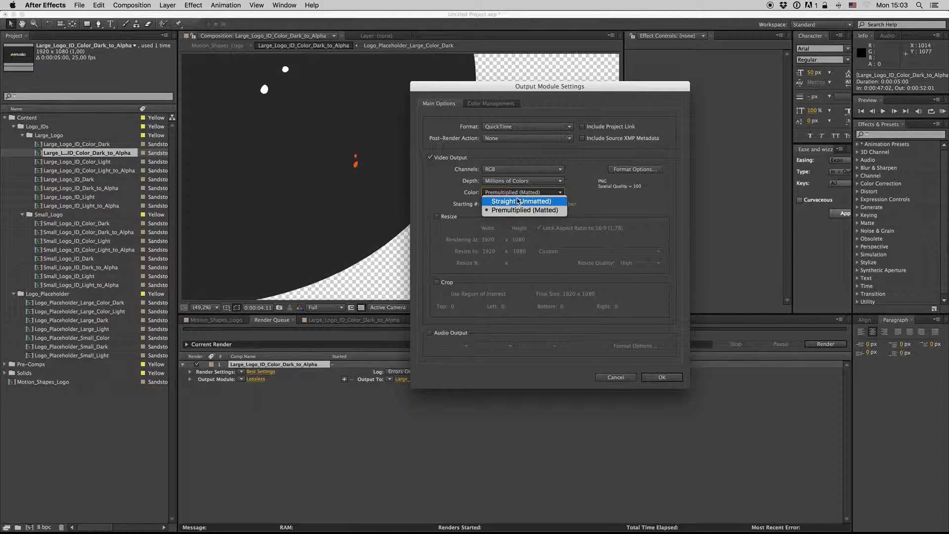
left_click(532, 201)
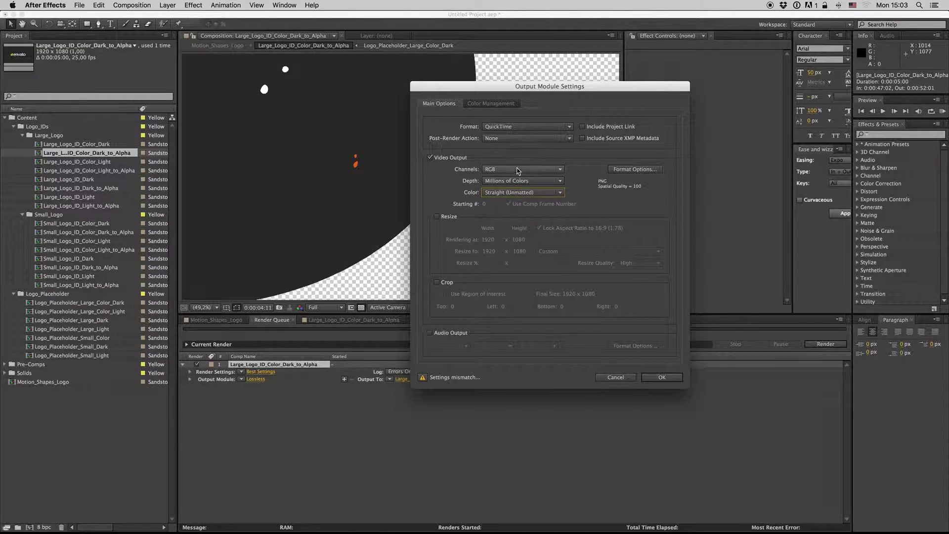
left_click(519, 169)
left_click(520, 197)
left_click(521, 193)
left_click(526, 202)
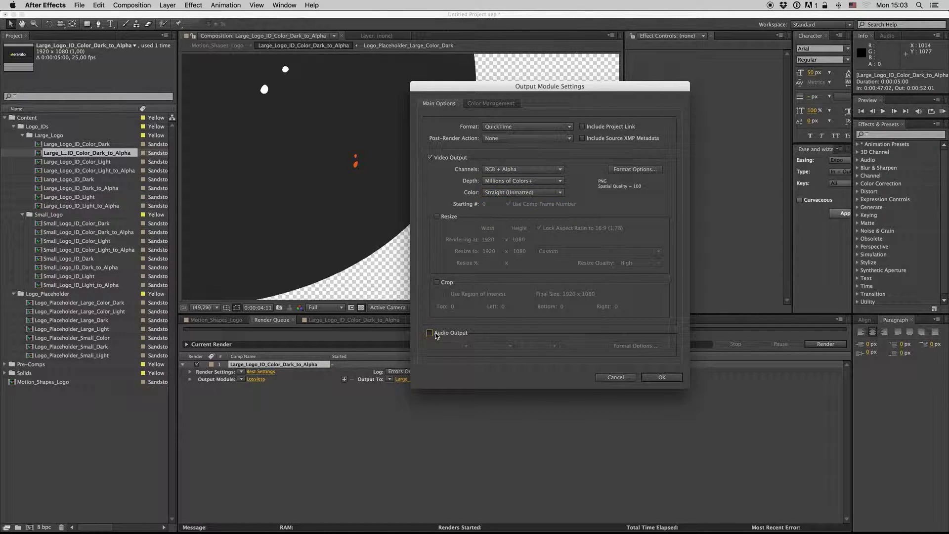
left_click(435, 334)
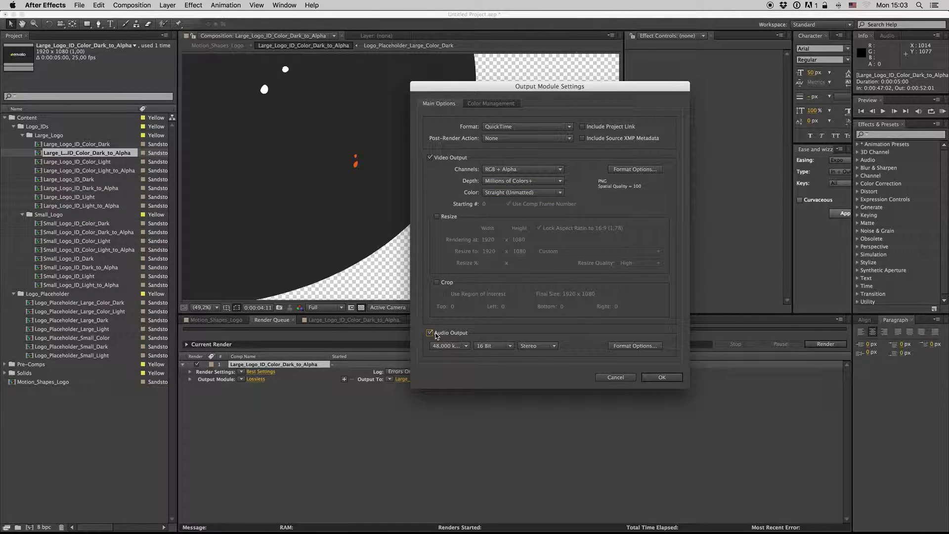
left_click(662, 377)
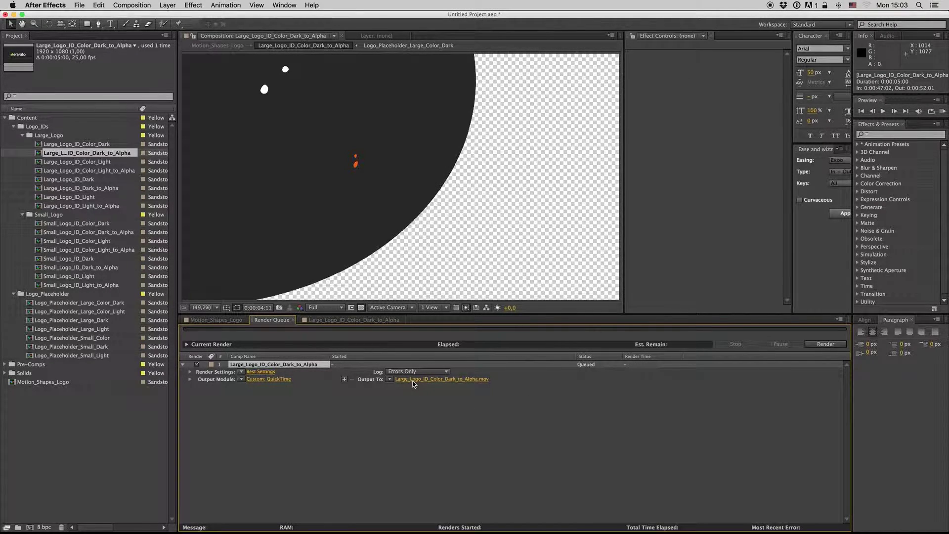
left_click(273, 367)
double_click(278, 366)
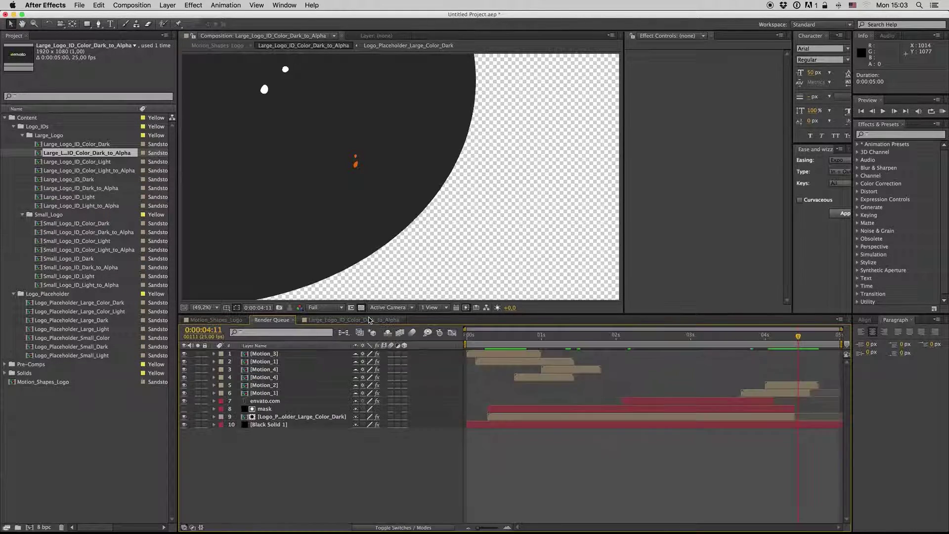
Close the alpha logo comp and go to the dark logo version near 6 seconds in Motion_Shapes_Logo
left_click(595, 341)
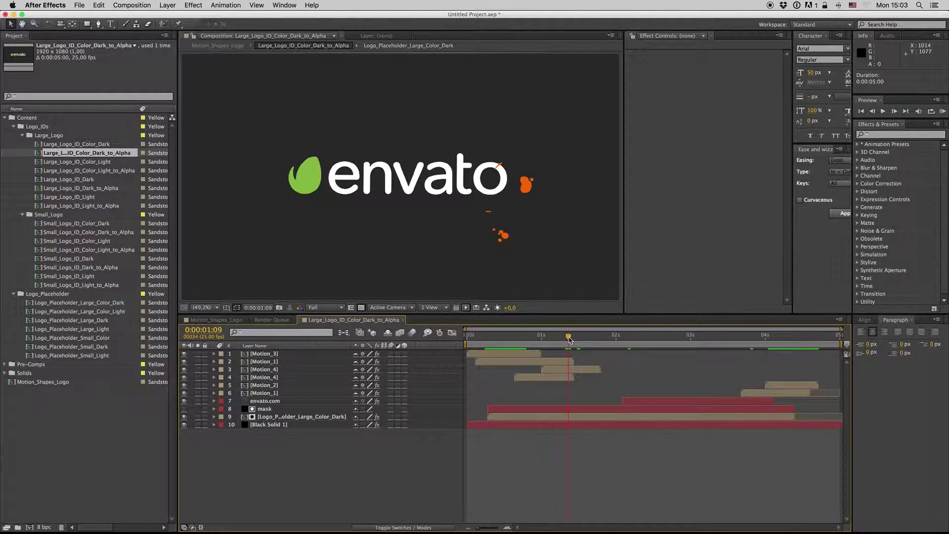
left_click(405, 322)
left_click(216, 320)
left_click(533, 338)
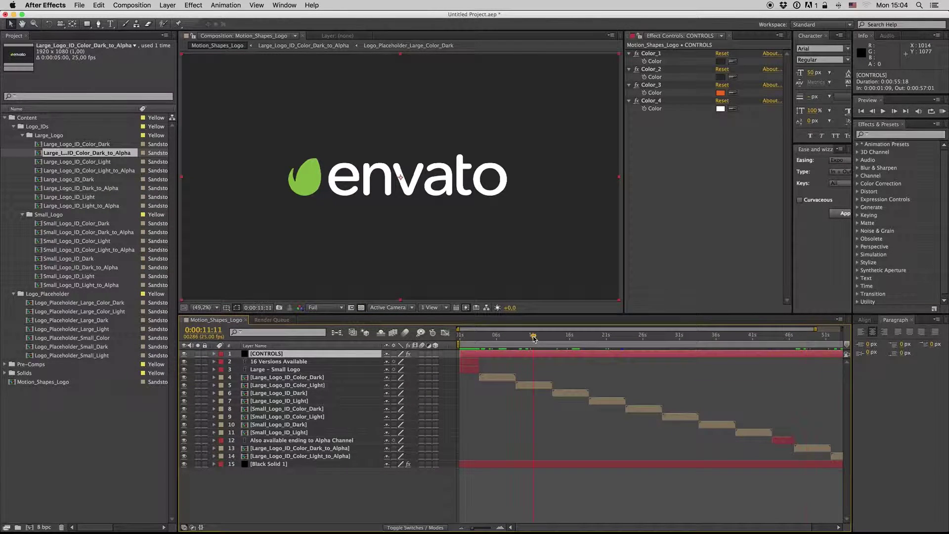
left_click(499, 340)
Try Color_1 as orange and inspect the Black Solid 1 background's expressions in Large_Logo_ID_Color_Dark
left_click(650, 54)
left_click(732, 62)
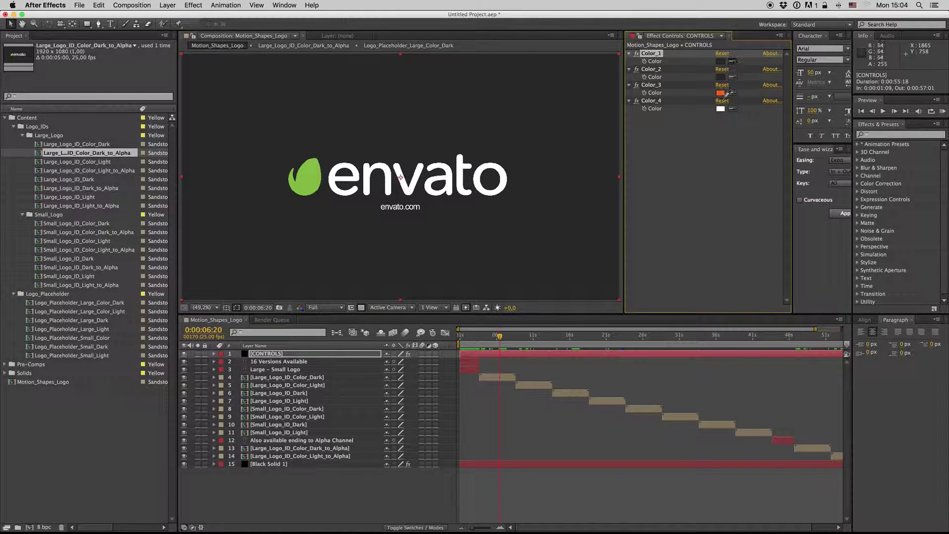
left_click(722, 93)
double_click(499, 377)
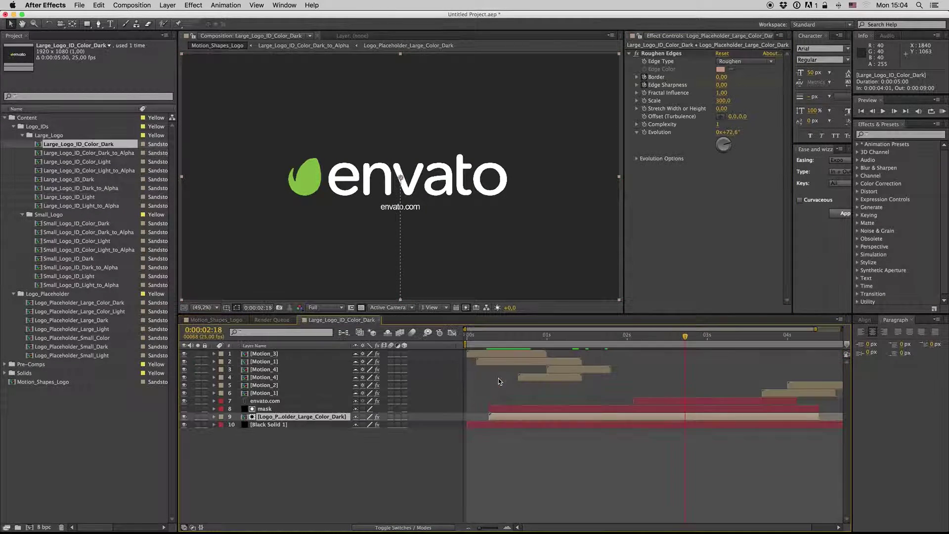
left_click(512, 425)
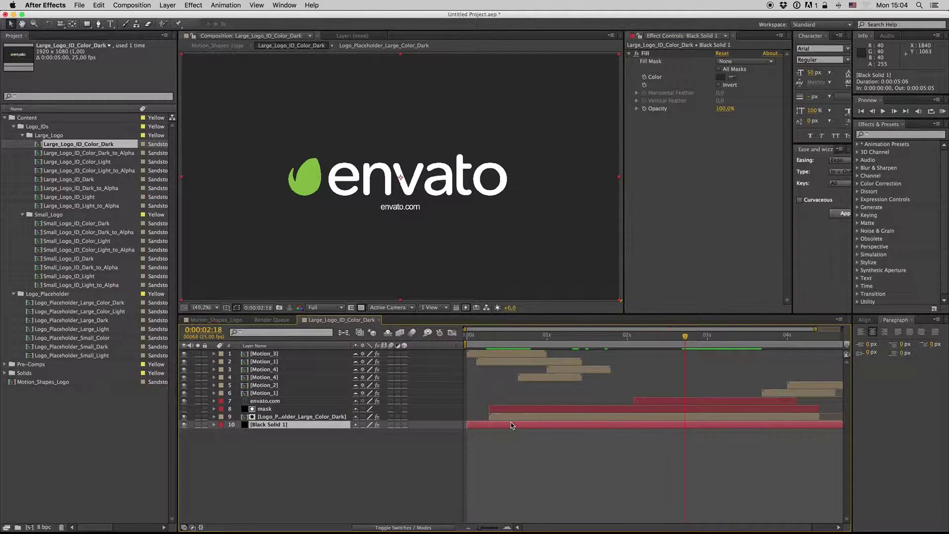
key("e")
key("e")
key("e")
key("e")
On CONTROLS, set Color_1 dark grey, Color_2 orange and Color_3 dark grey, then preview
left_click(216, 319)
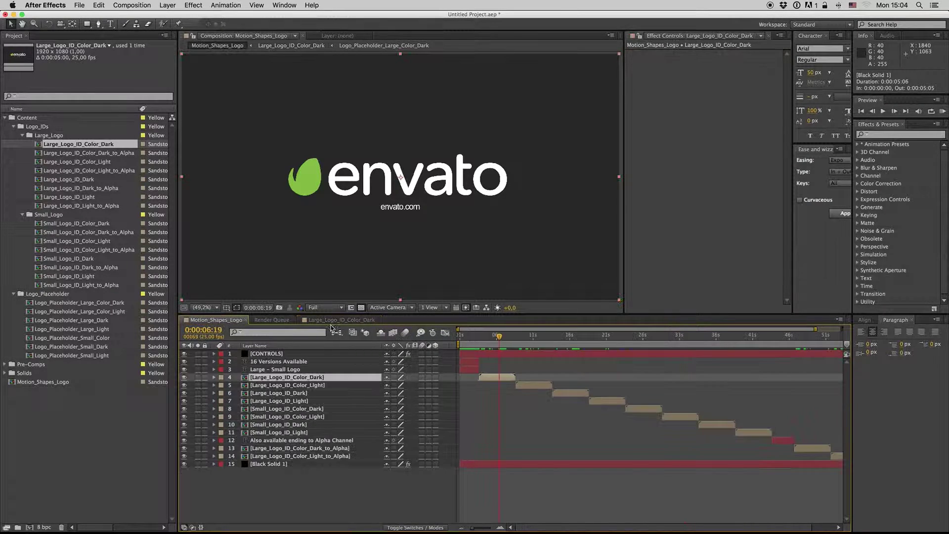
left_click(561, 354)
left_click(732, 61)
left_click(723, 81)
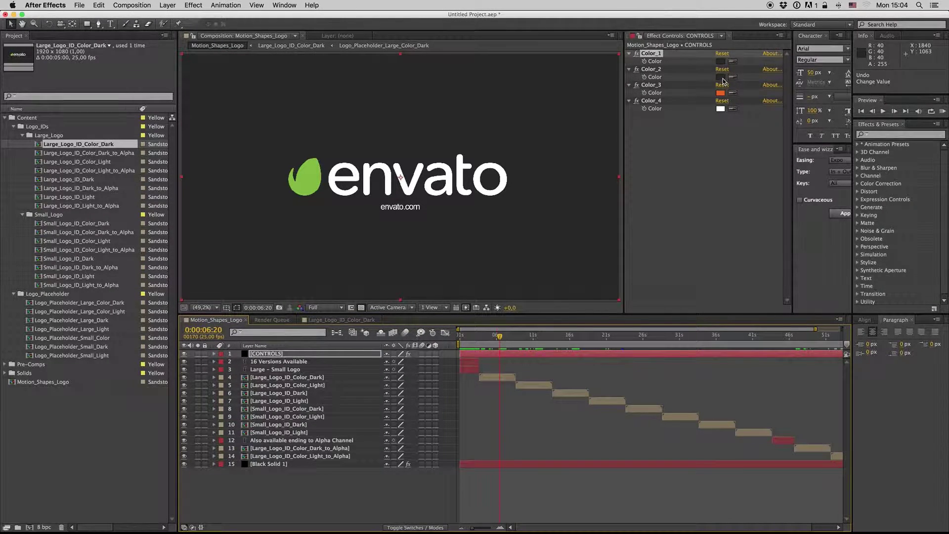
left_click(733, 77)
left_click(721, 93)
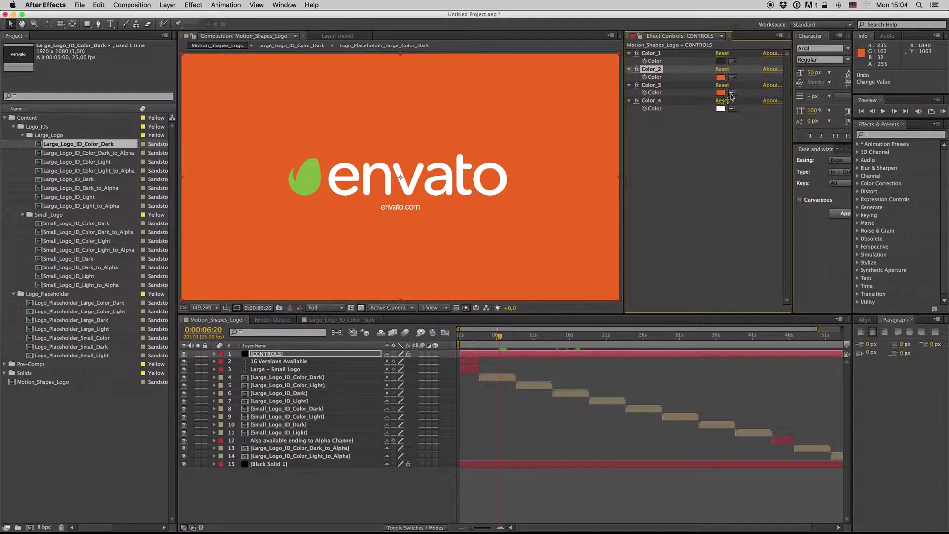
left_click(732, 93)
left_click(724, 64)
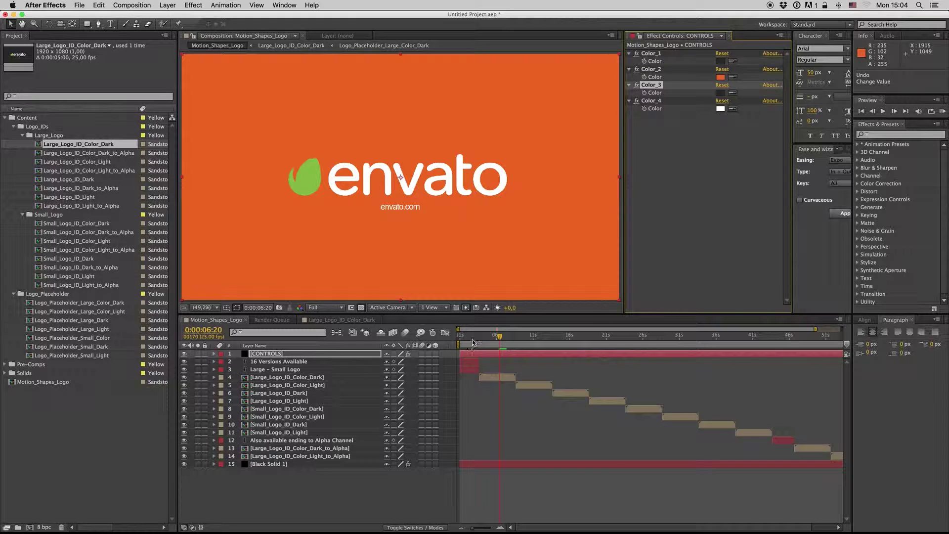
left_click_drag(473, 342, 483, 338)
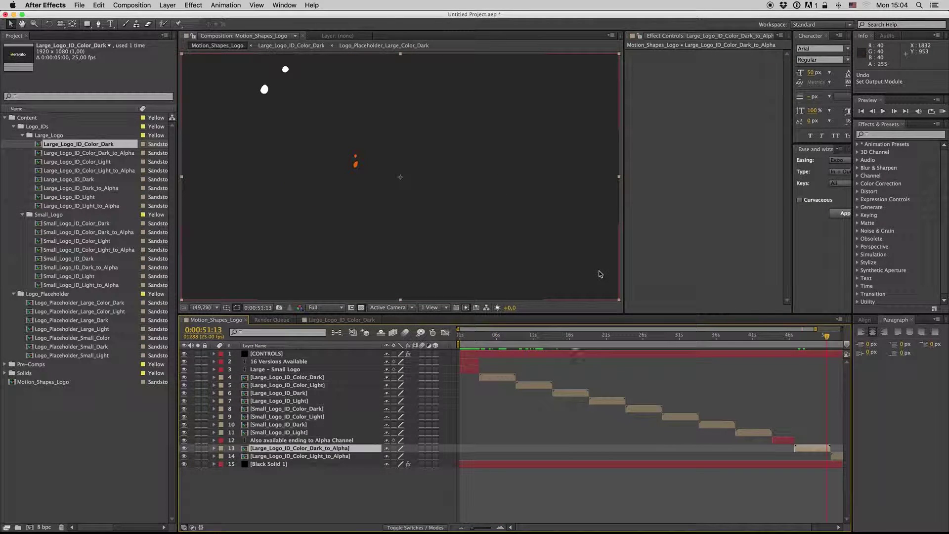
Sample the logo leaf's green into the CONTROLS layer's Color_3
left_click(498, 355)
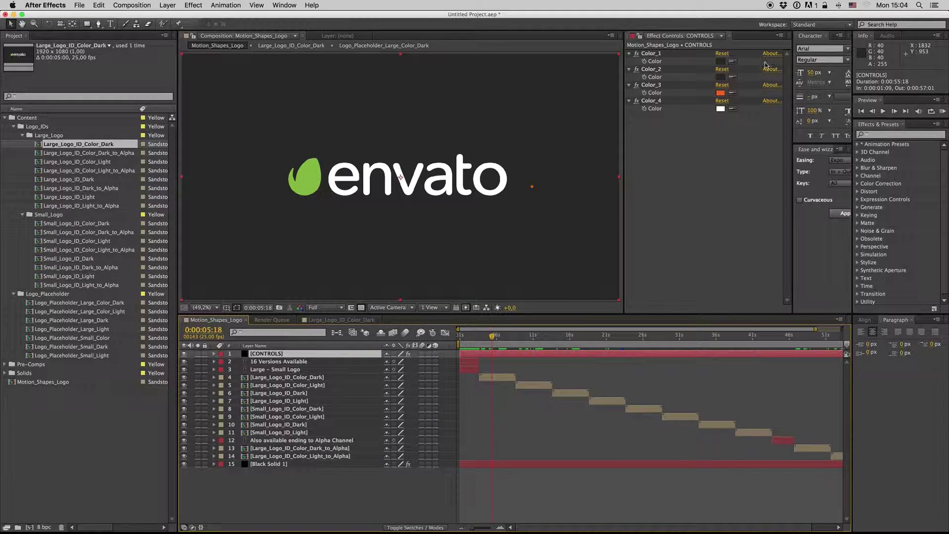
left_click(733, 93)
left_click(303, 178)
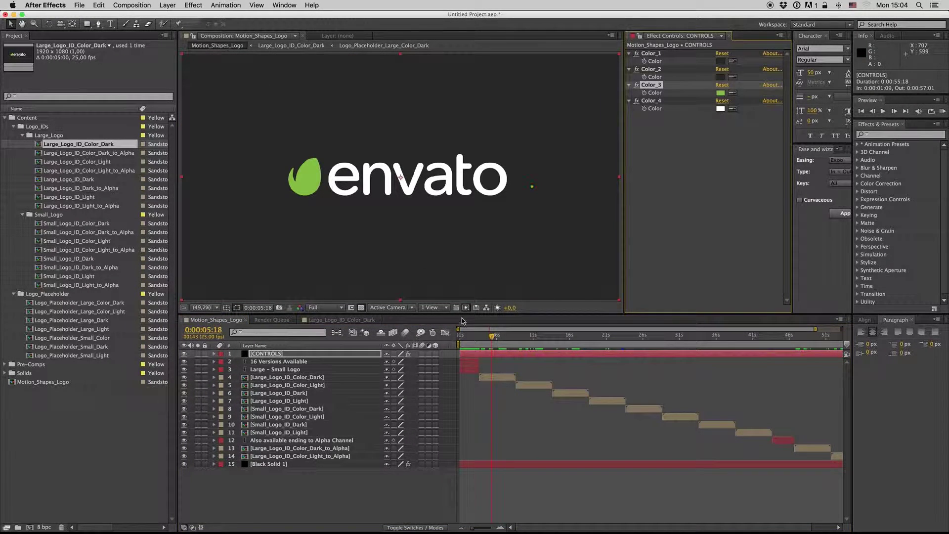
Preview the splash-into-logo animation, then open Large_Logo_ID_Color_Dark
left_click(482, 342)
key("space")
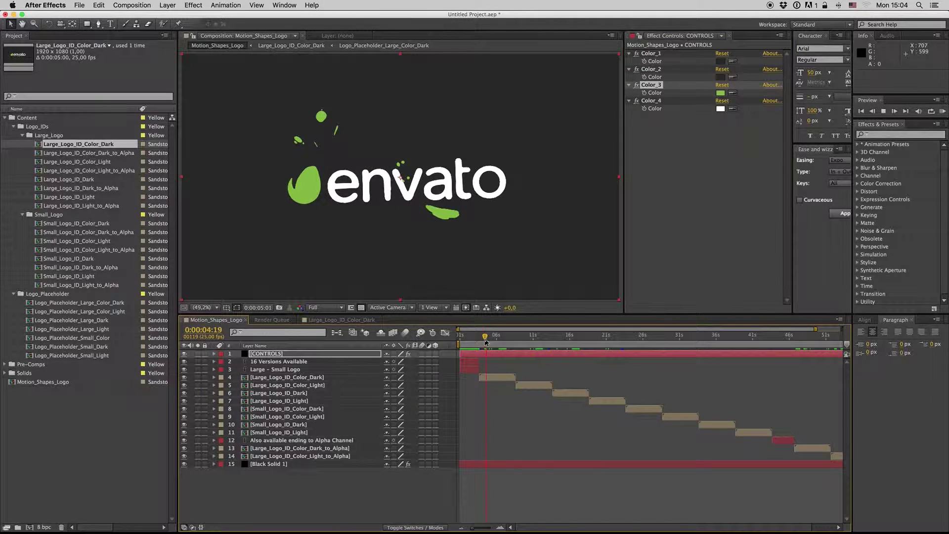
key("space")
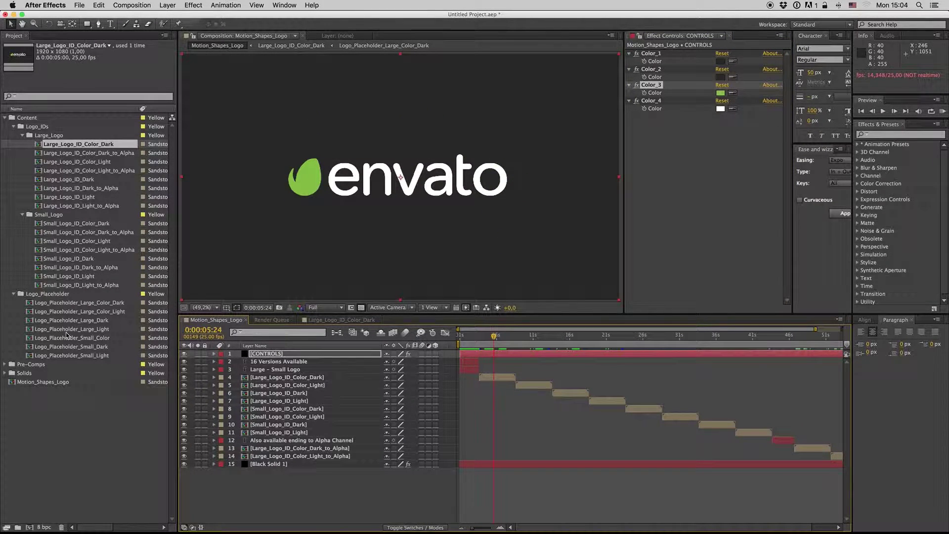
double_click(496, 378)
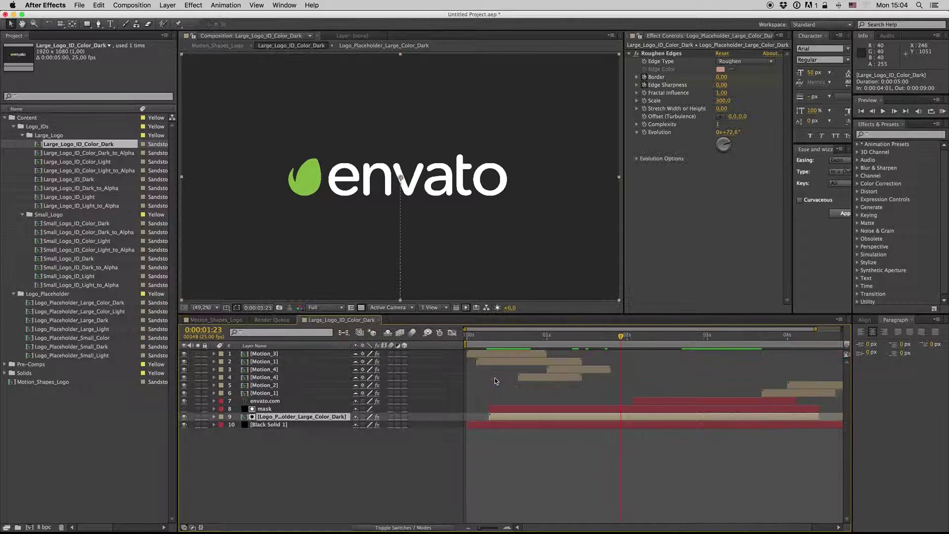
Preview the large logo animation from the start and from 0:00:01:08, then open Small_Logo_ID_Color_Dark
left_click(248, 437)
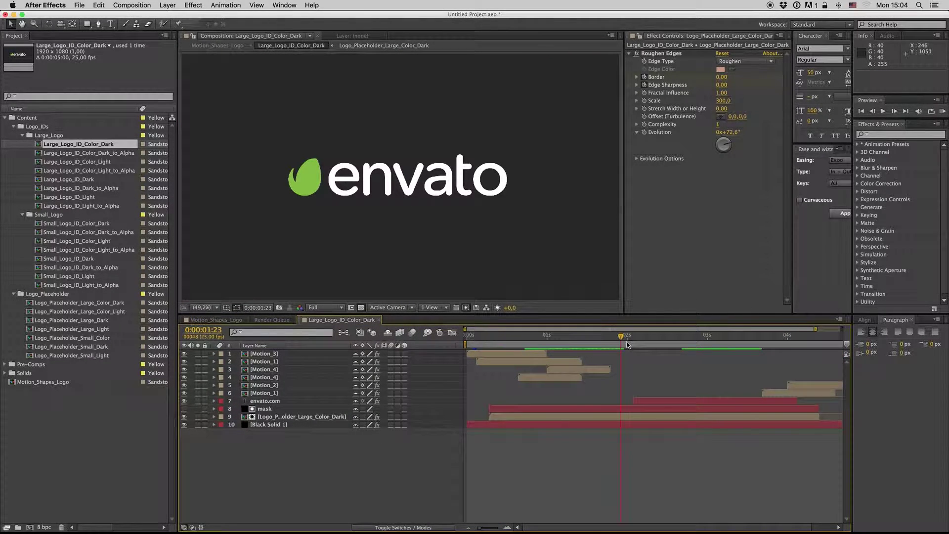
left_click(517, 337)
key("space")
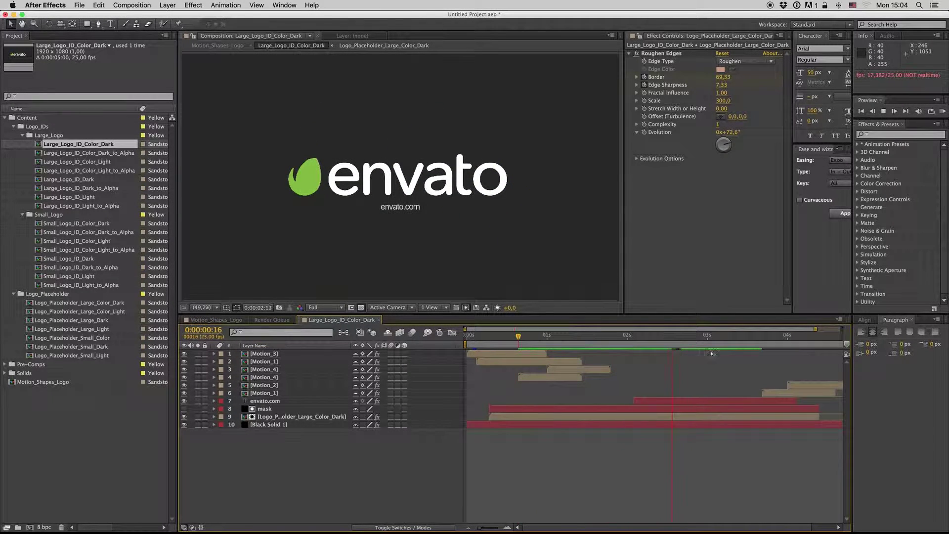
left_click(762, 339)
left_click(571, 337)
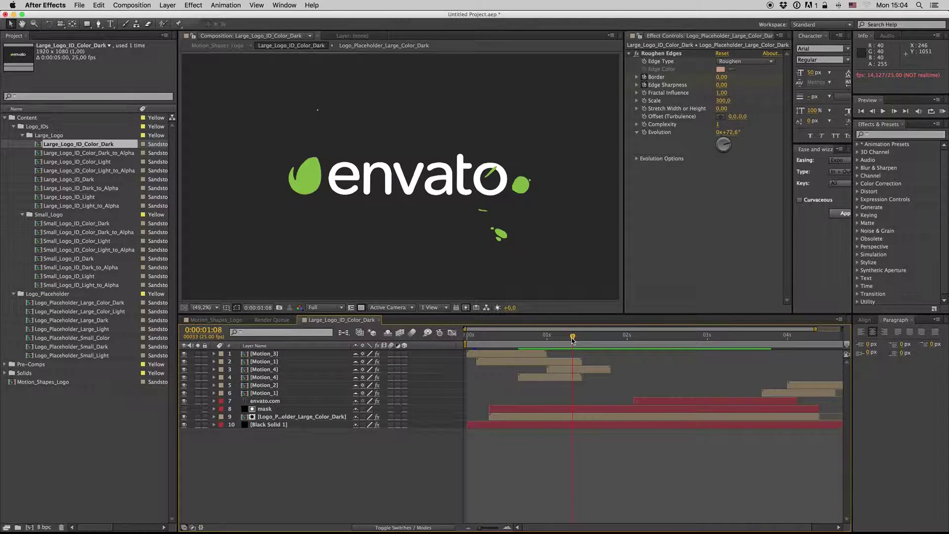
key("space")
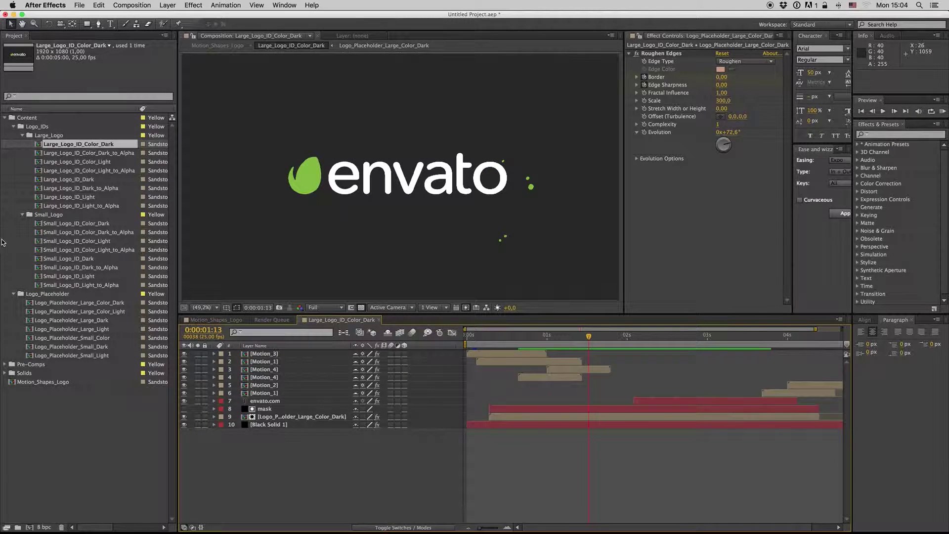
double_click(71, 223)
left_click(546, 339)
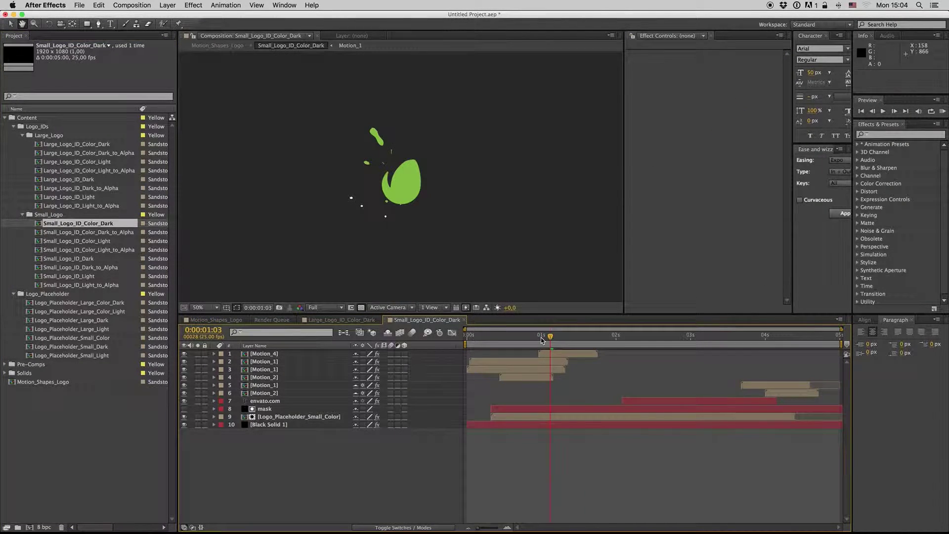
left_click(509, 337)
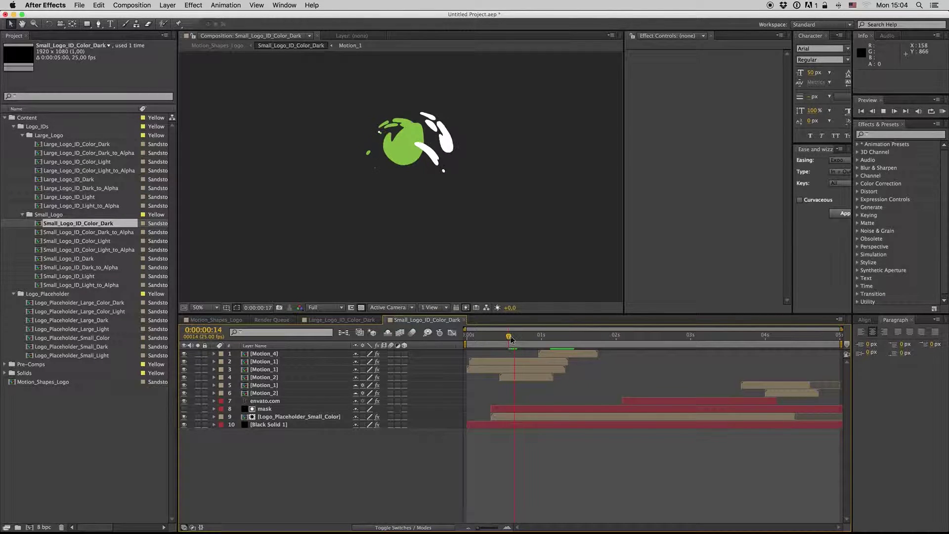
key("space")
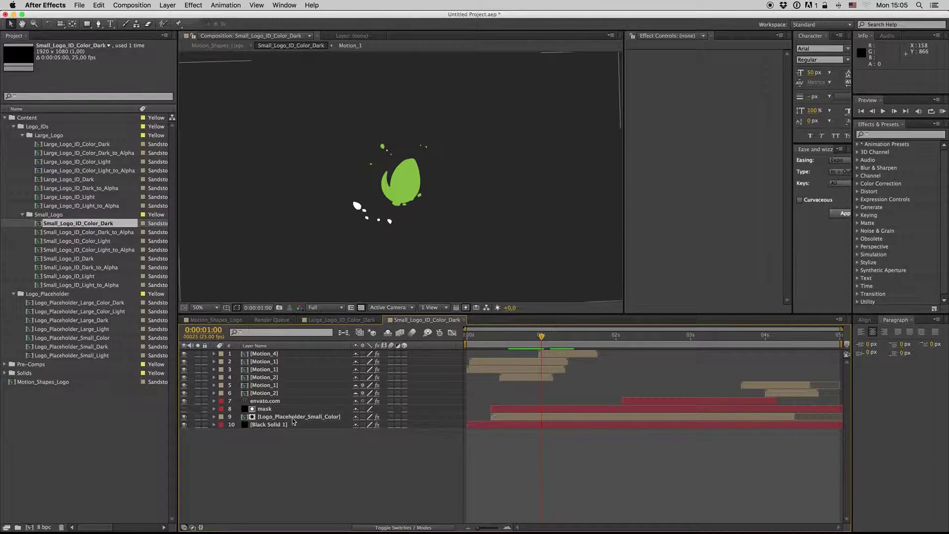
double_click(293, 422)
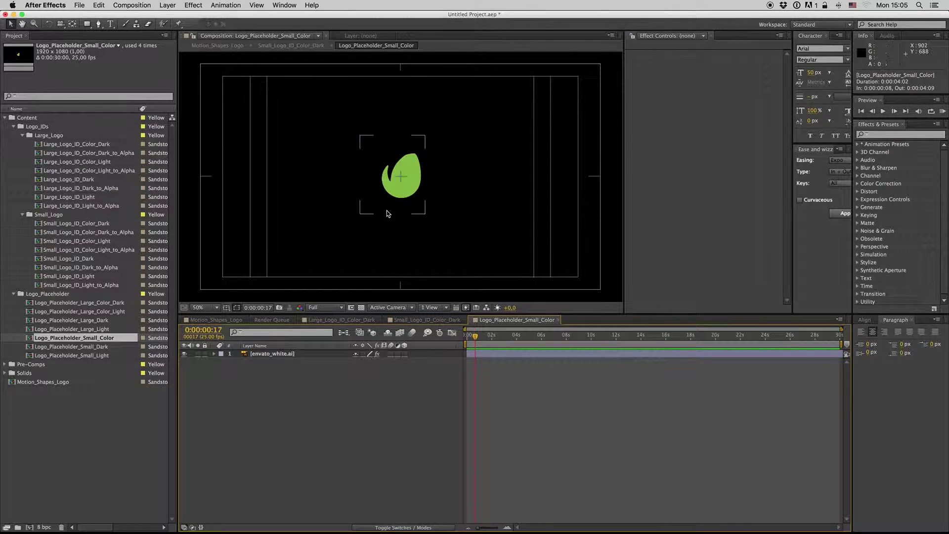
left_click(558, 322)
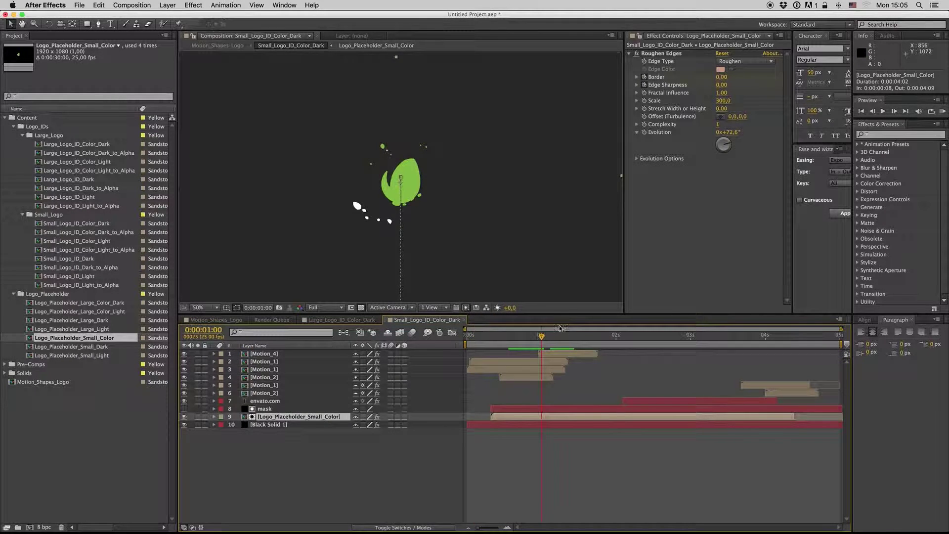
left_click(527, 341)
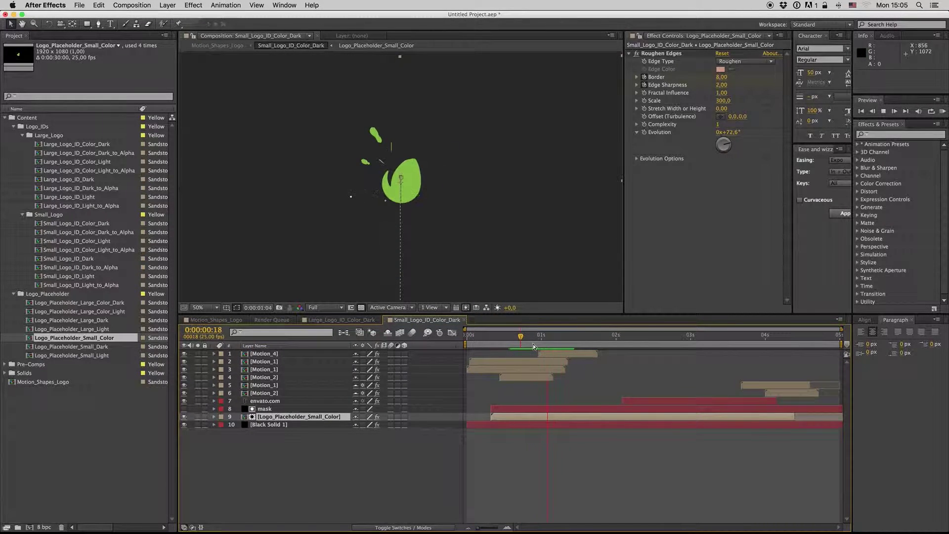
key("space")
left_click(230, 322)
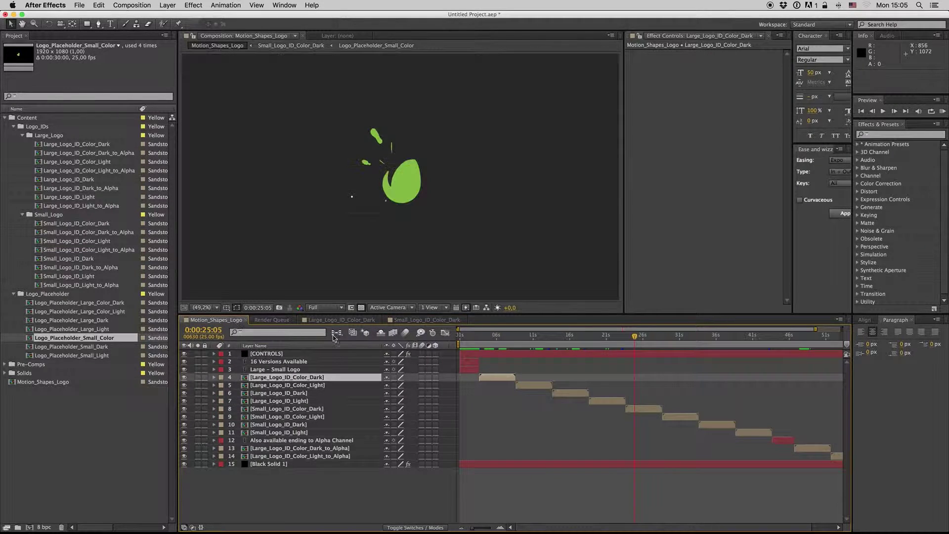
left_click(496, 339)
left_click(646, 340)
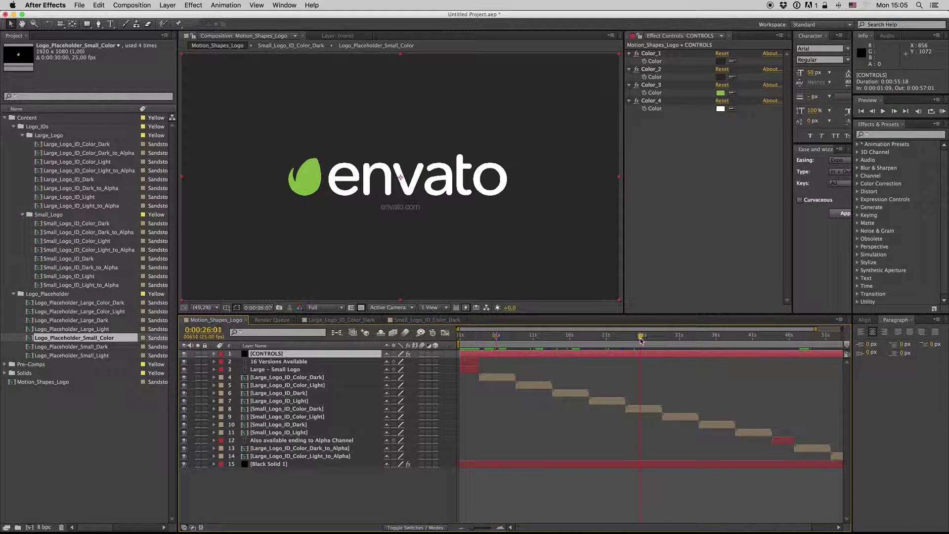
left_click_drag(645, 342, 635, 340)
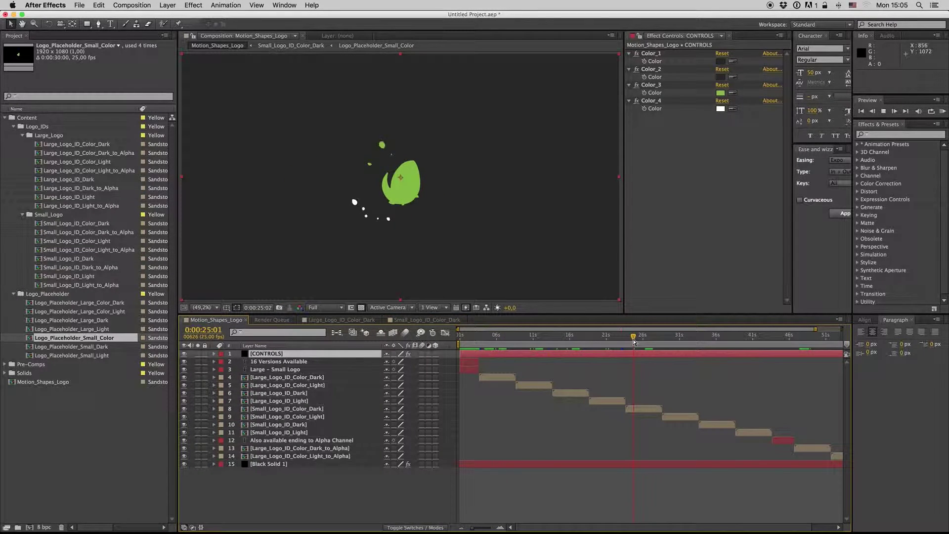
left_click(655, 54)
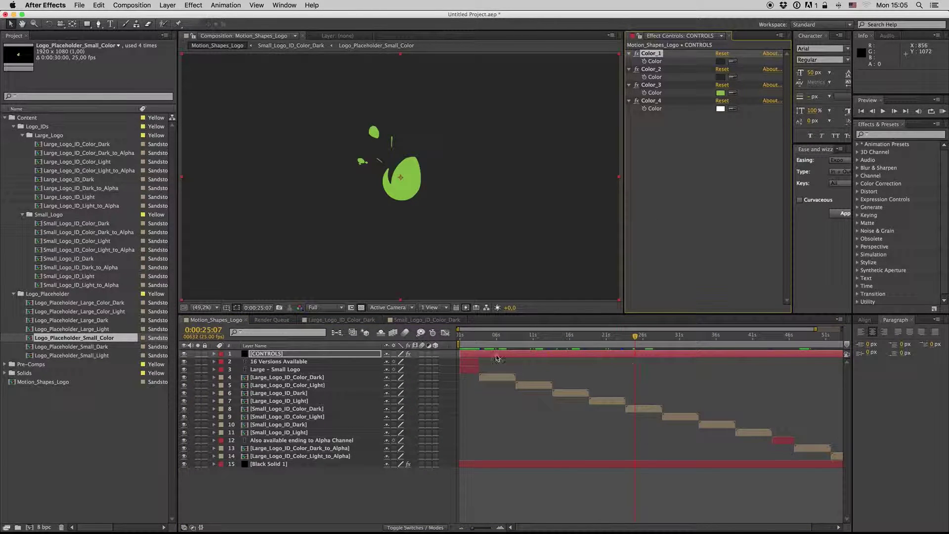
left_click(427, 320)
left_click(681, 340)
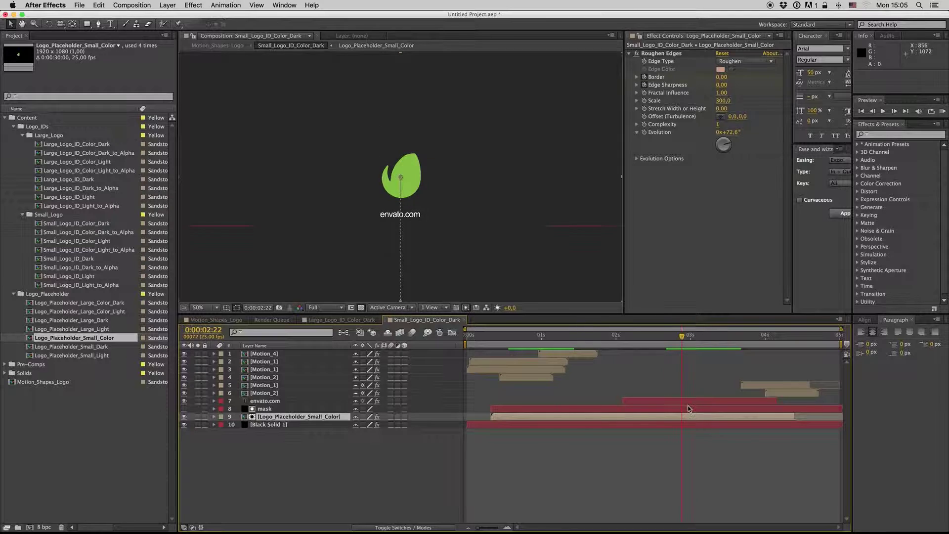
left_click(682, 401)
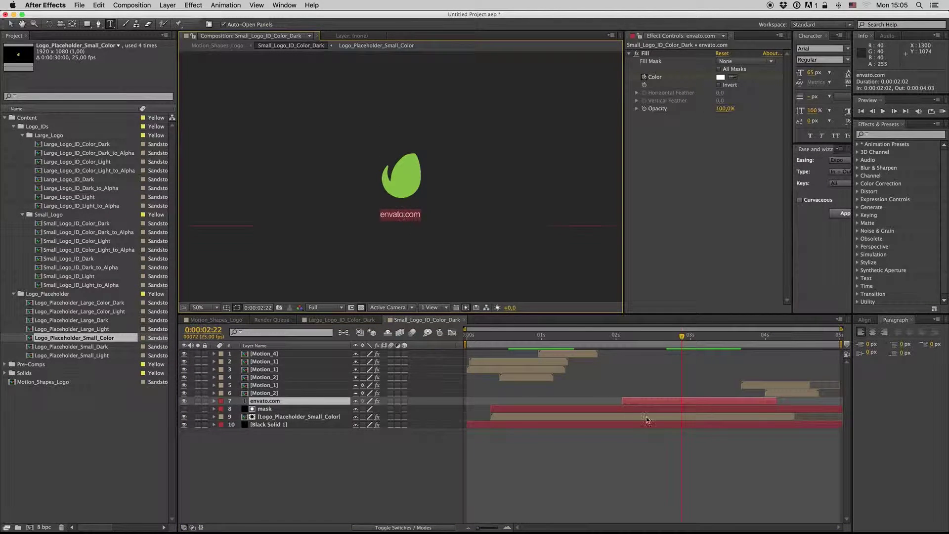
left_click(761, 350)
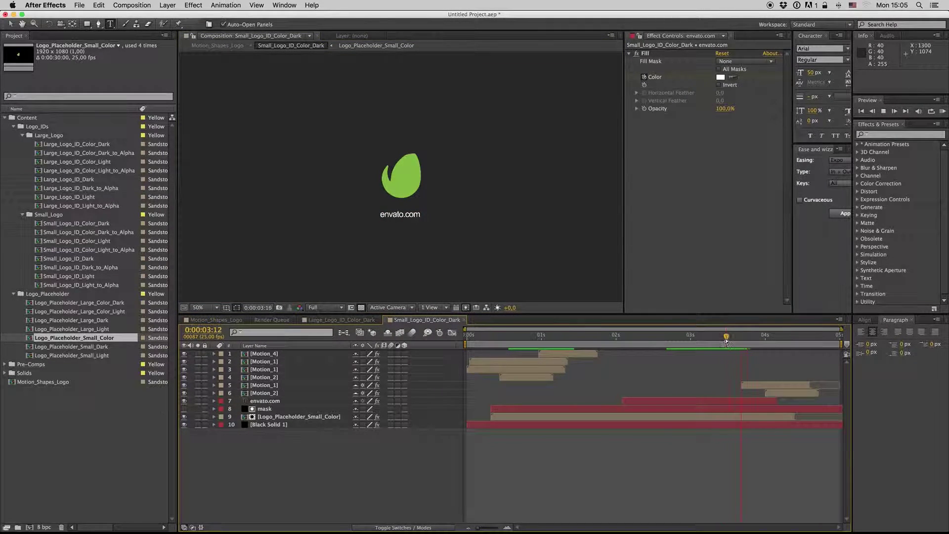
key("space")
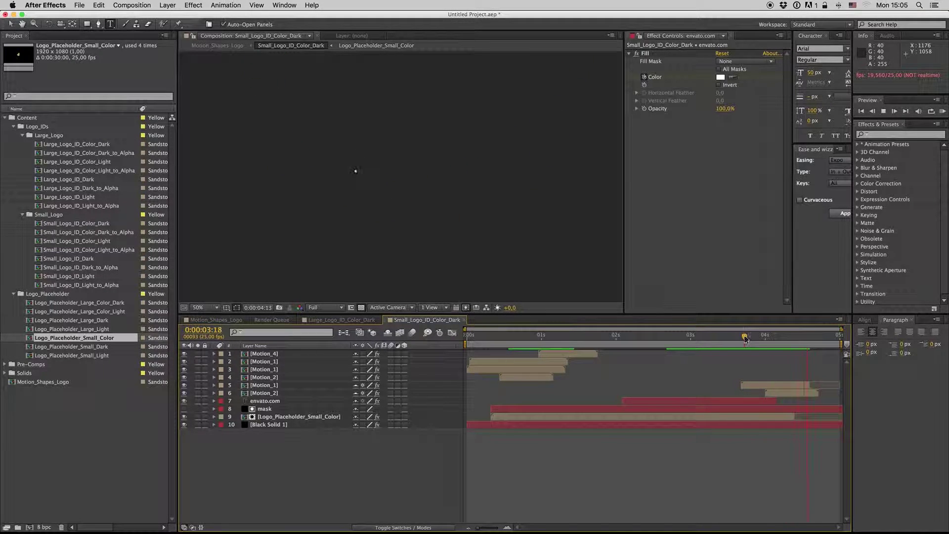
left_click_drag(745, 338, 724, 340)
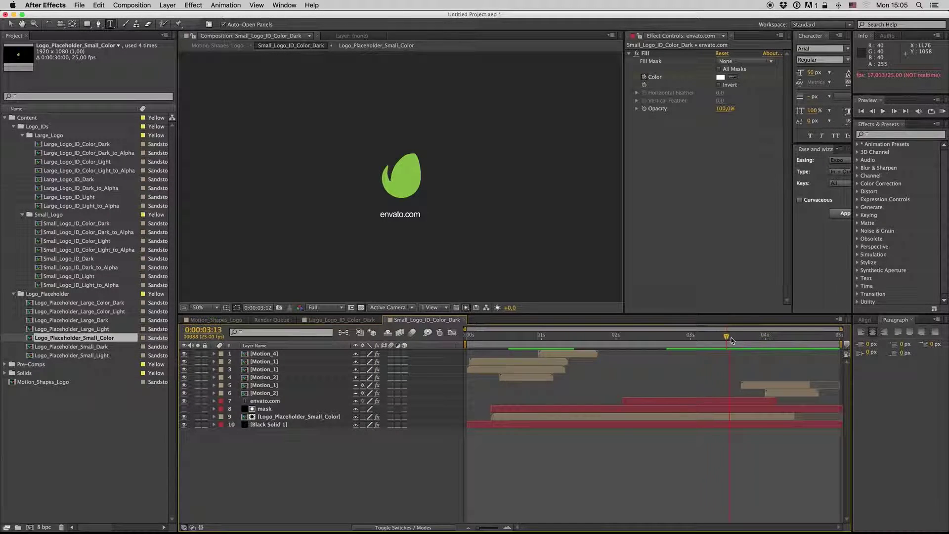
left_click_drag(724, 340, 751, 341)
key("space")
key("space")
key("space")
left_click(722, 339)
left_click(748, 415)
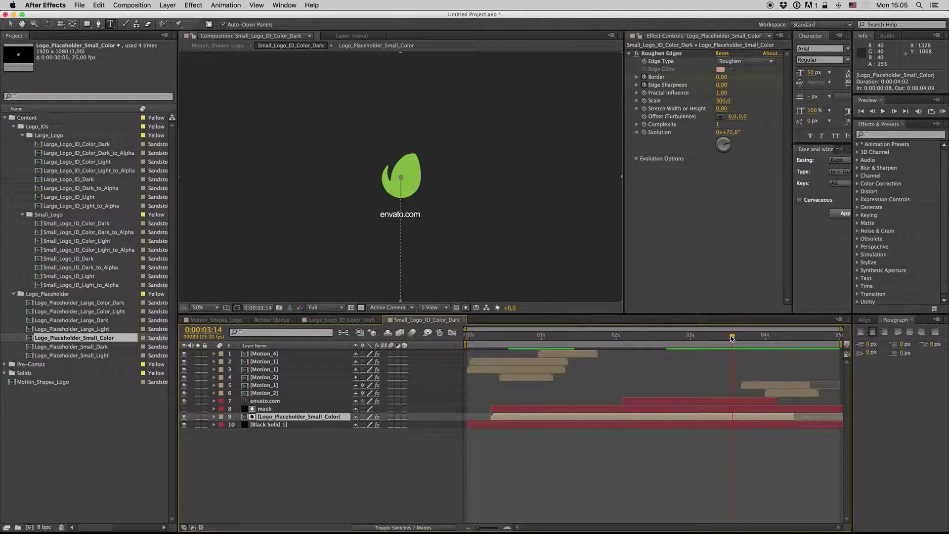
Set the work area end at 0:00:03:14 and 0:00:03:16, extending it back to the composition end each time
key("n")
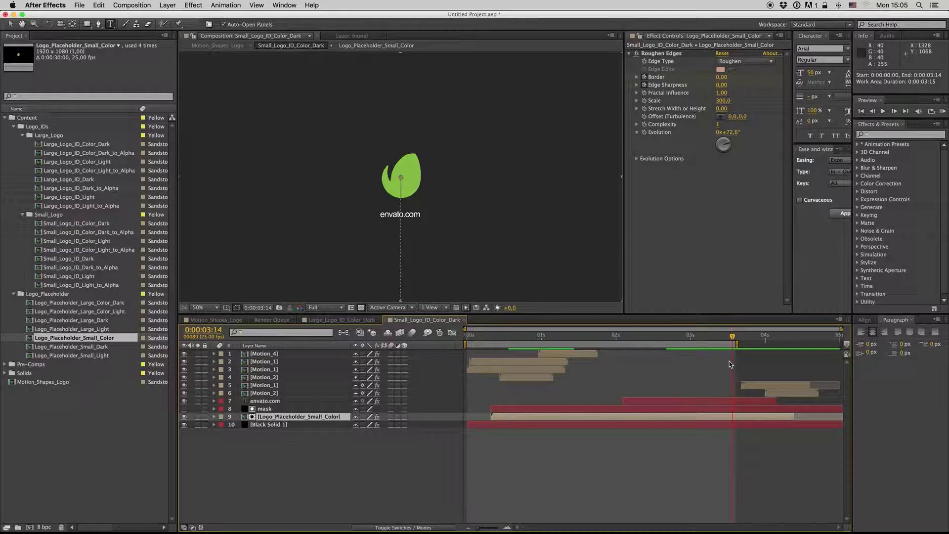
double_click(737, 344)
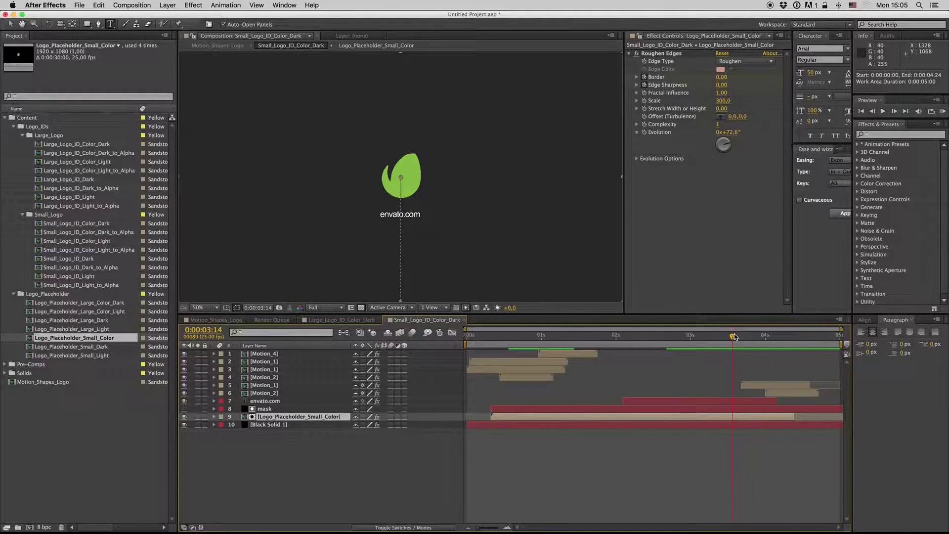
key("space")
left_click(735, 339)
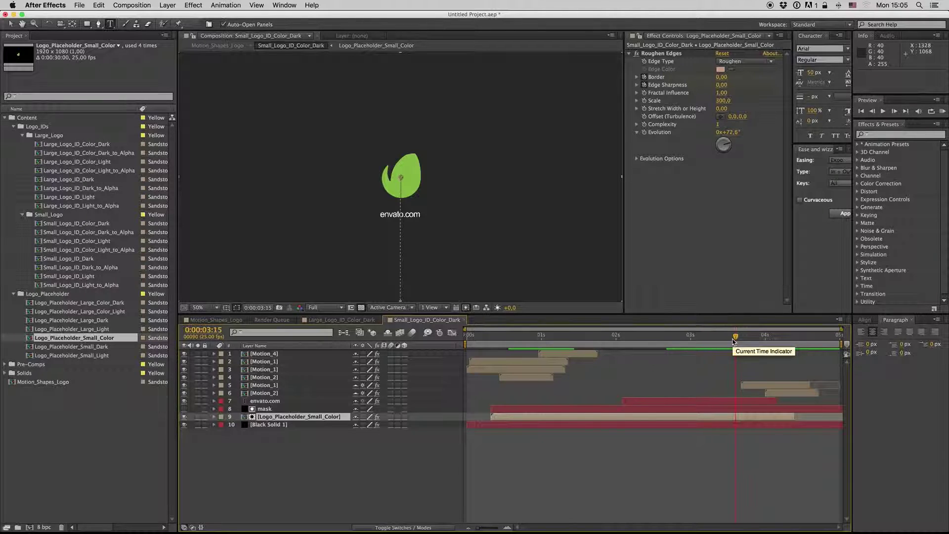
left_click_drag(735, 339, 740, 339)
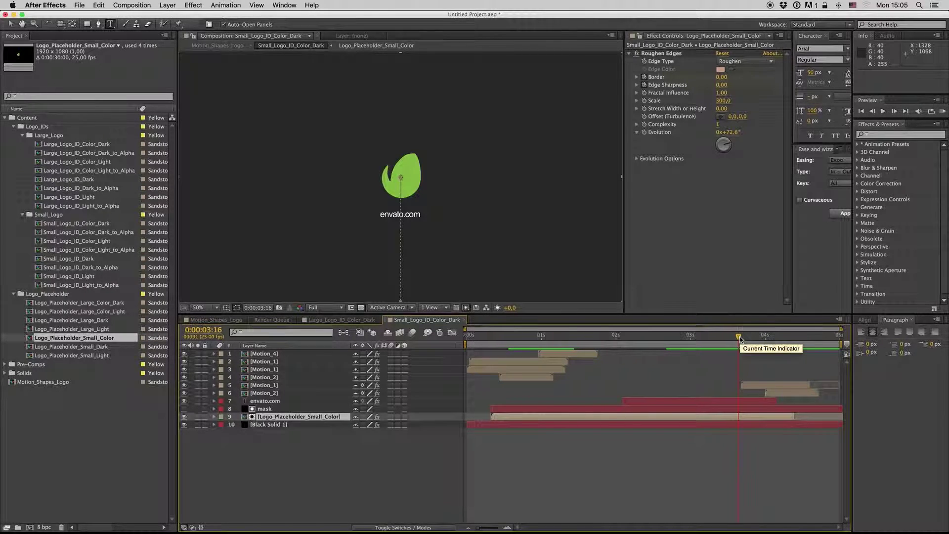
key("n")
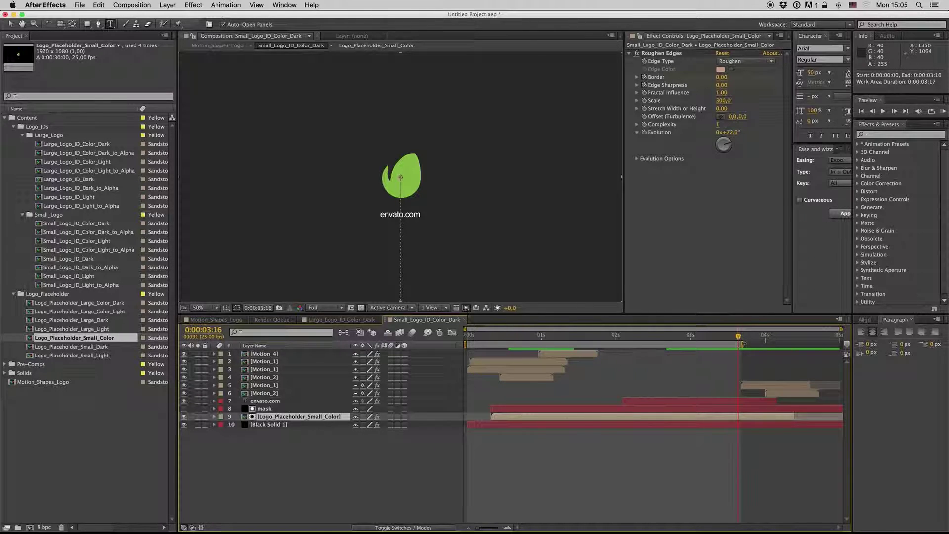
left_click_drag(743, 343, 866, 344)
Close the Small_Logo and Large_Logo_ID_Color_Dark comps and show Motion_Shapes_Logo at 0:00:17:00
left_click(350, 454)
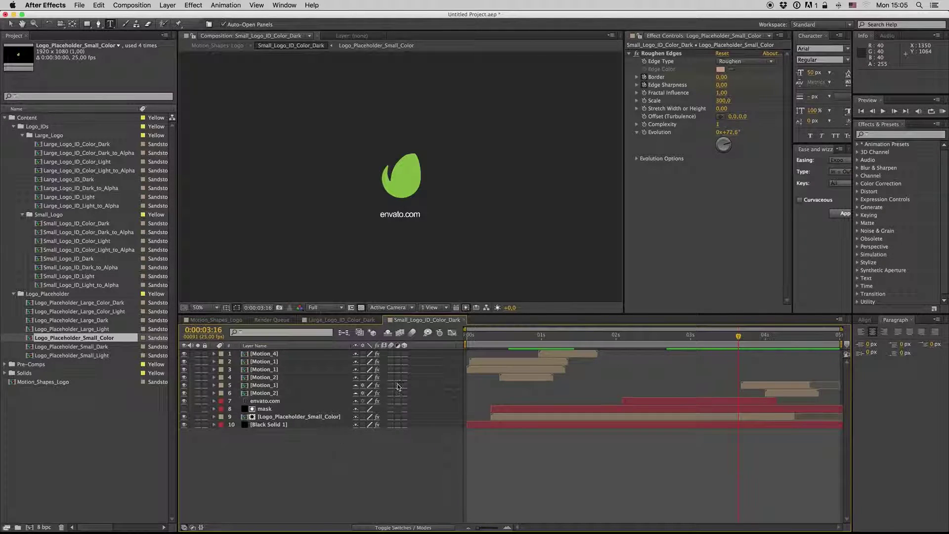
left_click(465, 321)
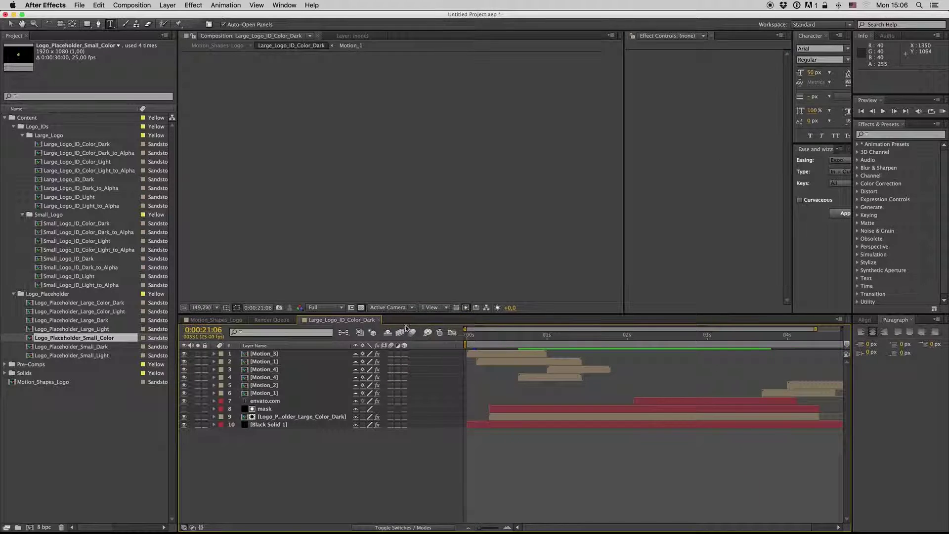
left_click(380, 320)
left_click(223, 320)
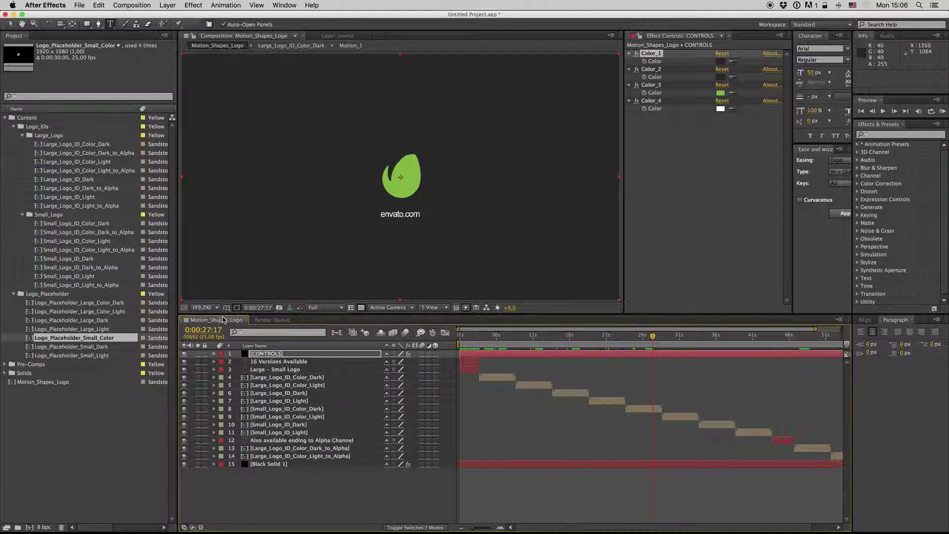
left_click(574, 337)
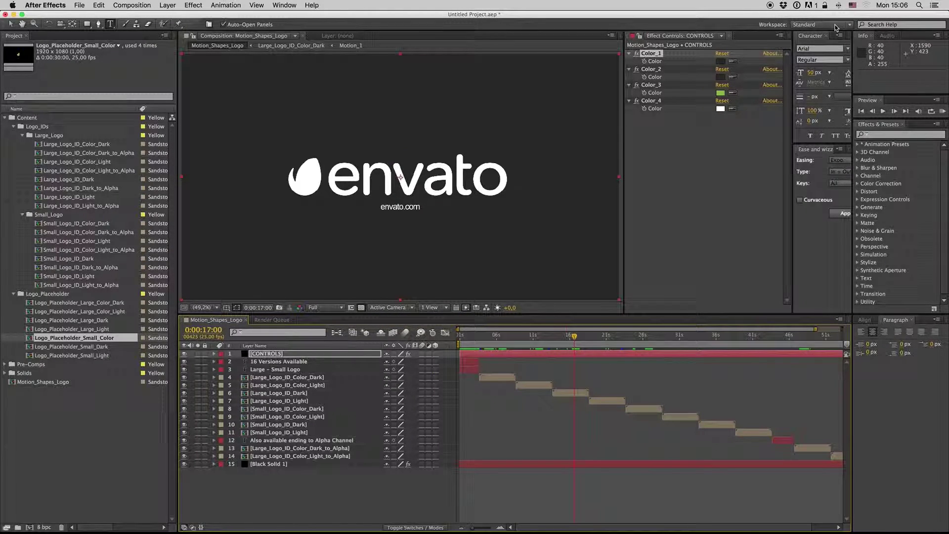